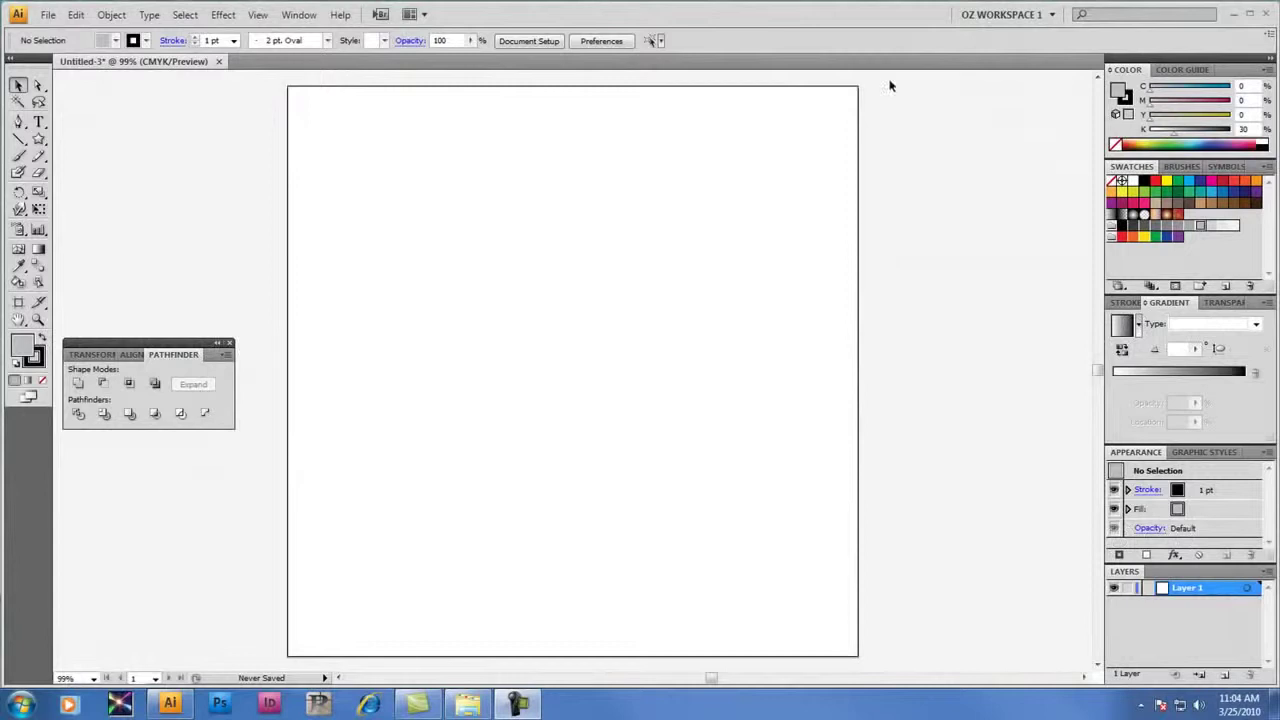
Open the Roland VersaWorks, Roland Metallic Color and Roland Metallic Color System swatch libraries.
click(296, 16)
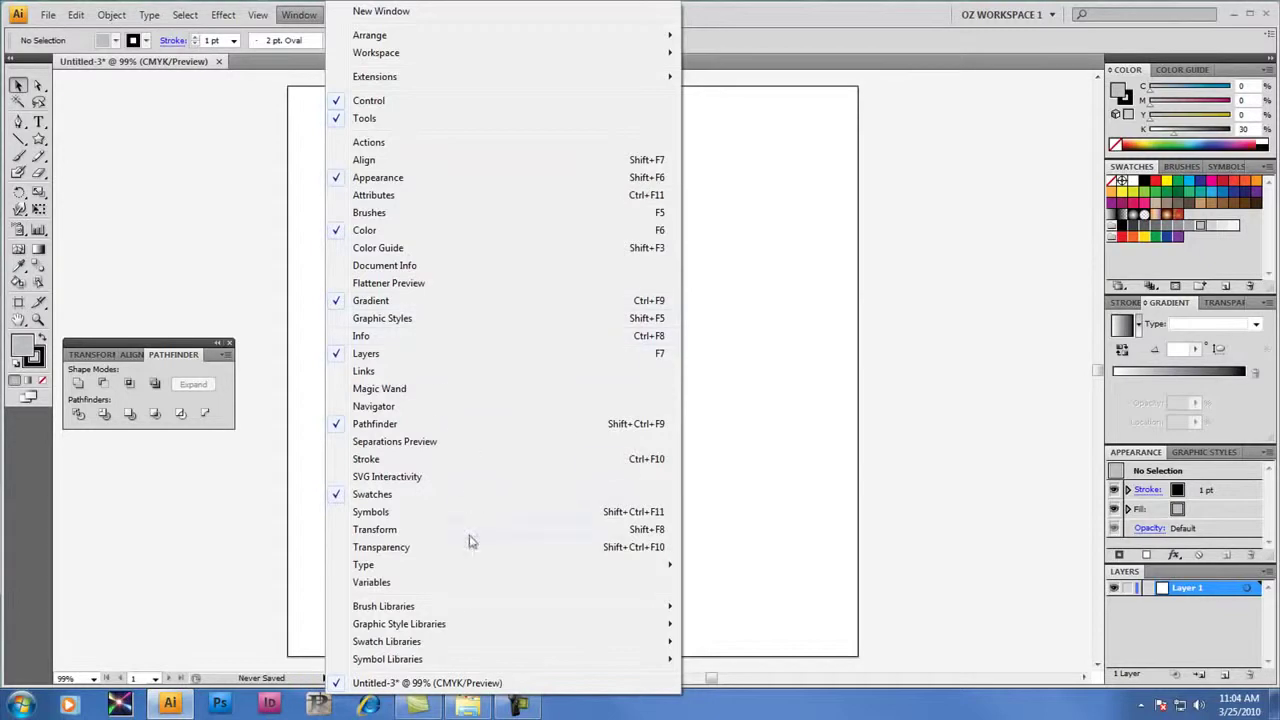
mouse_move(445, 641)
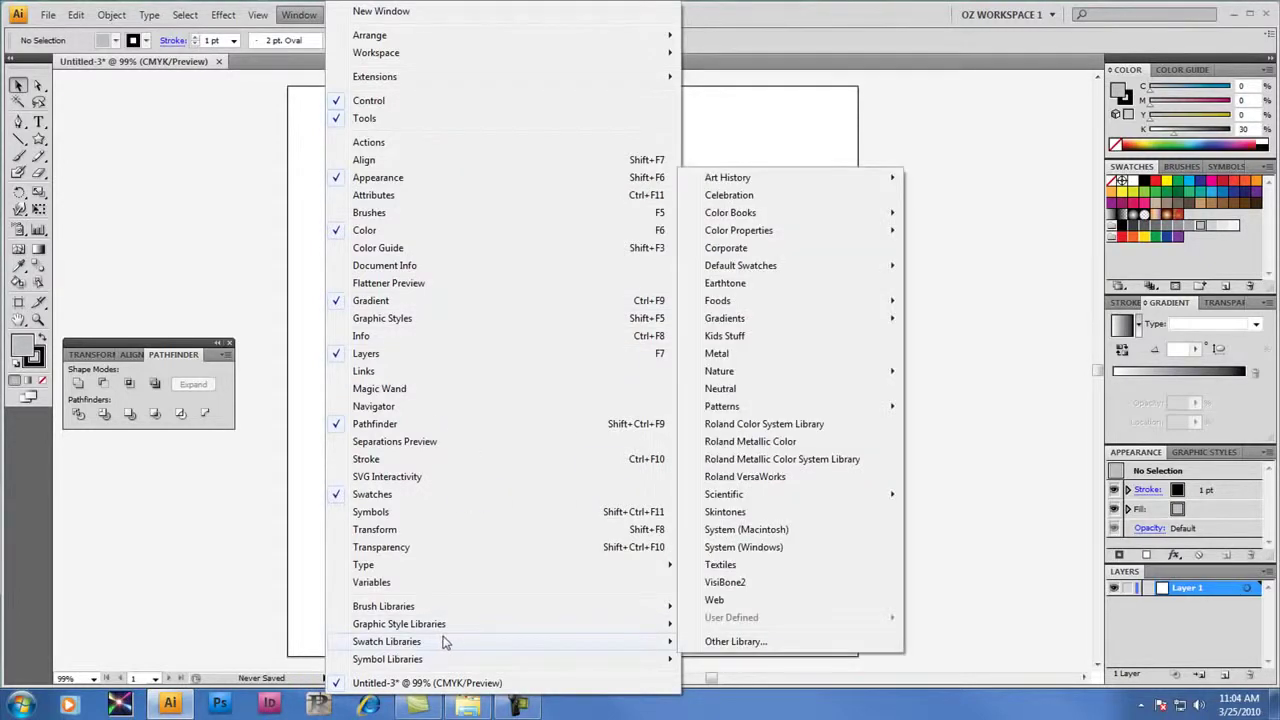
click(808, 478)
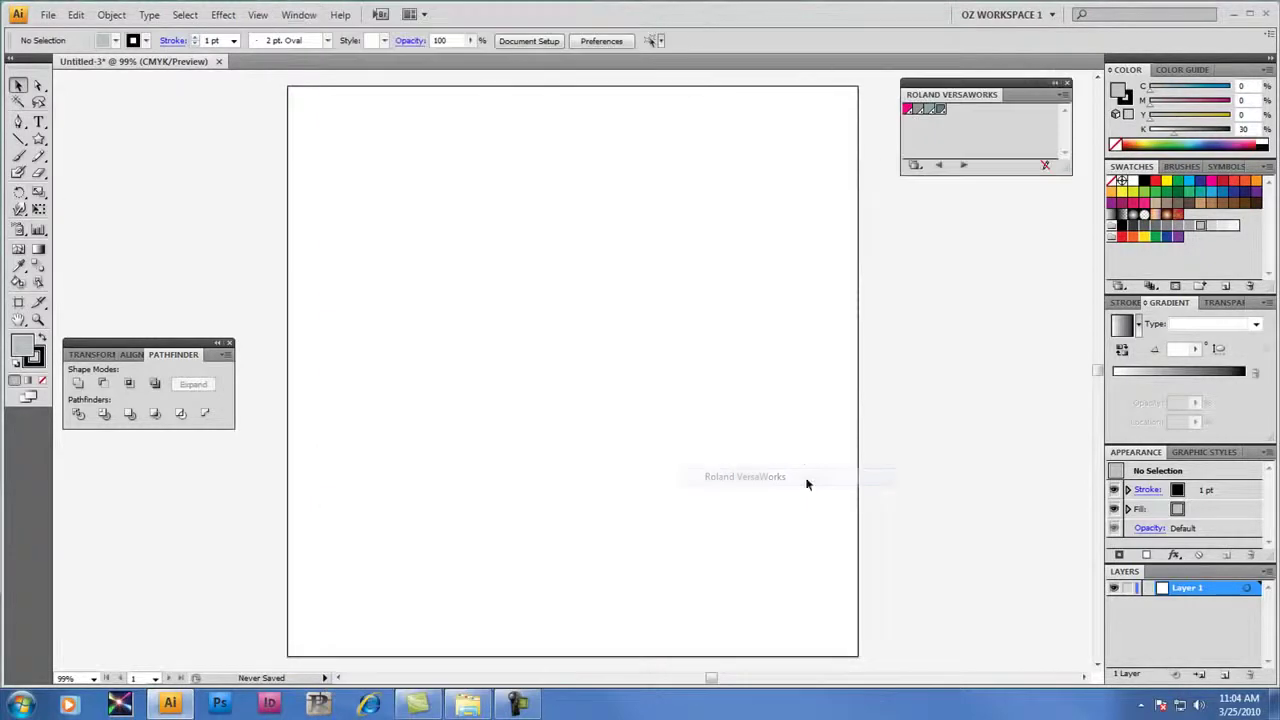
click(306, 16)
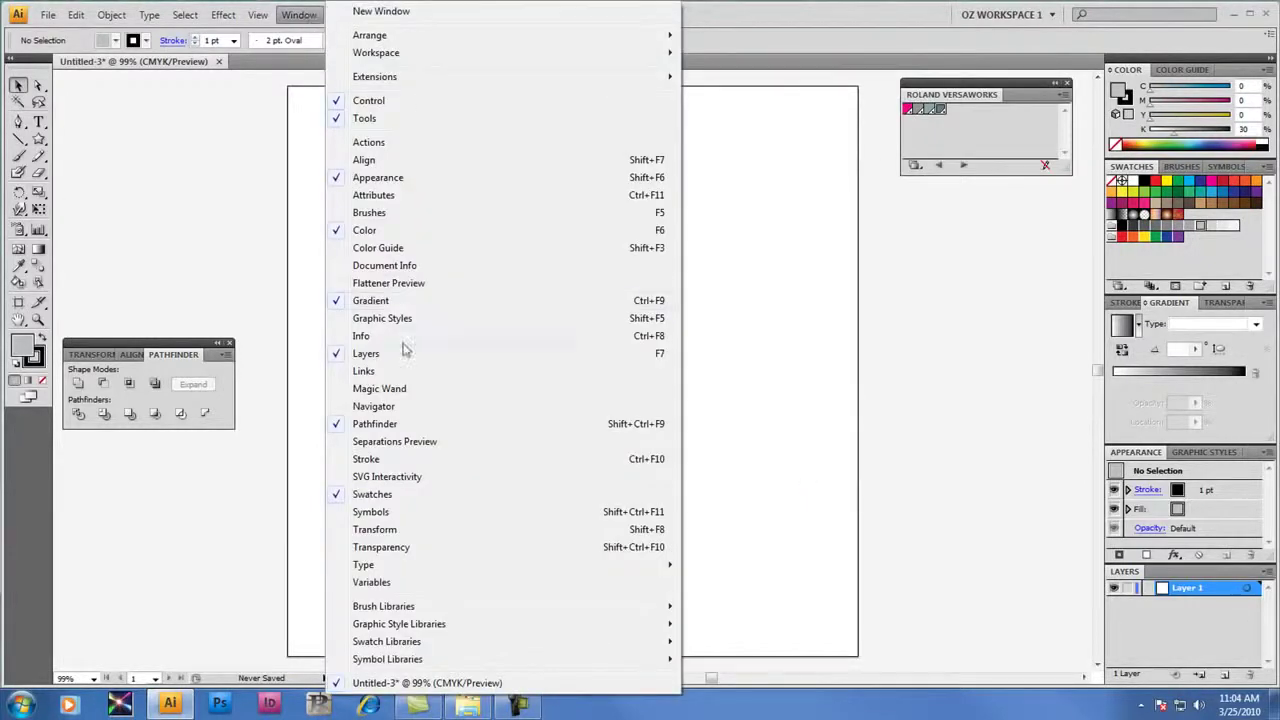
mouse_move(514, 641)
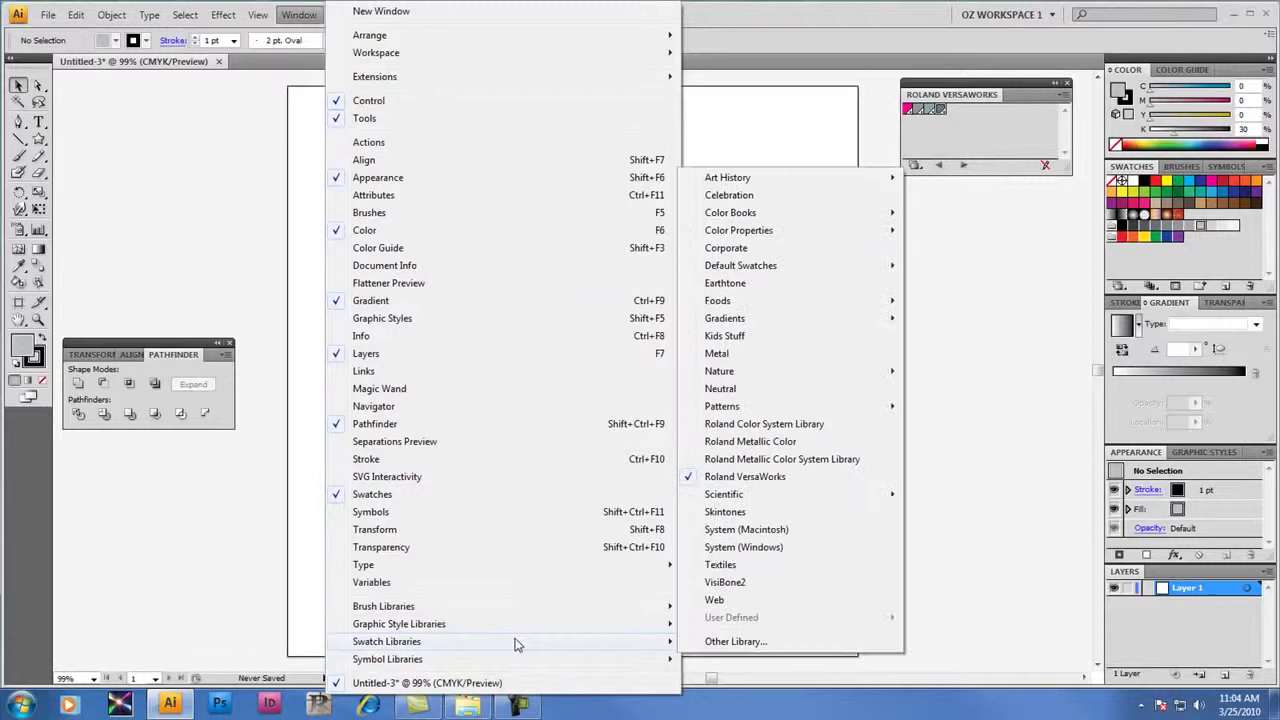
click(810, 447)
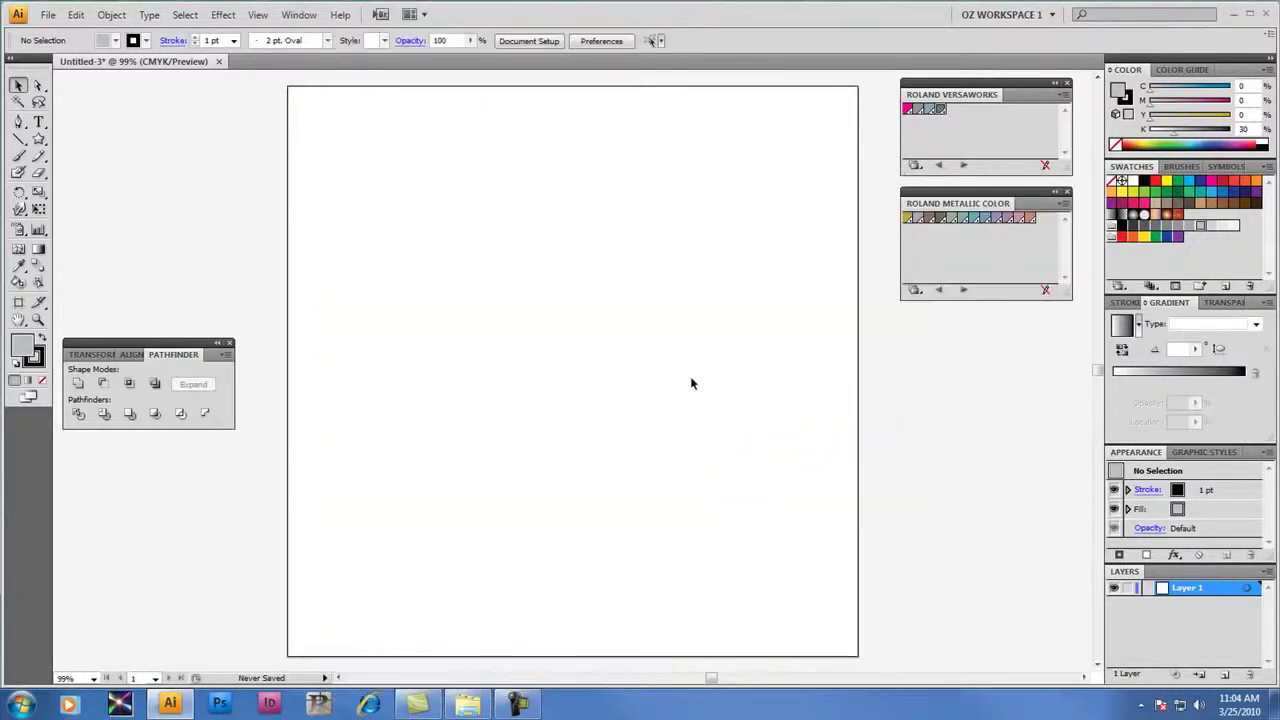
click(299, 14)
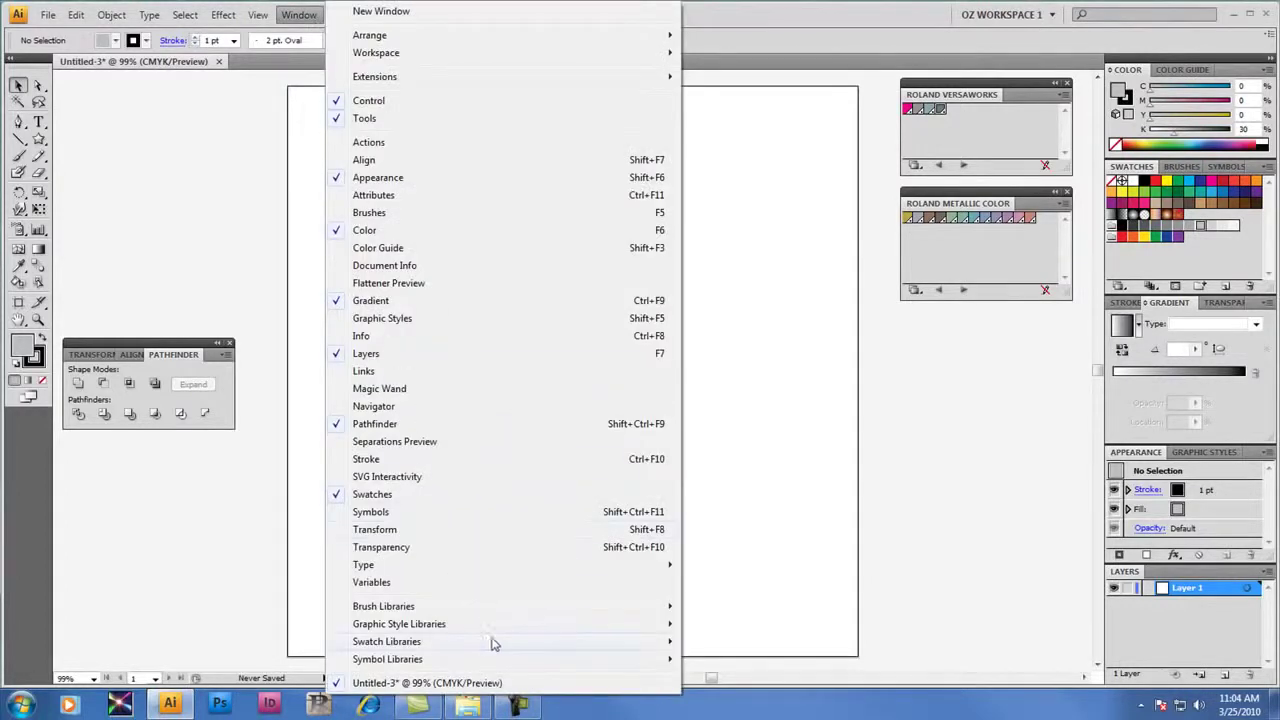
mouse_move(487, 643)
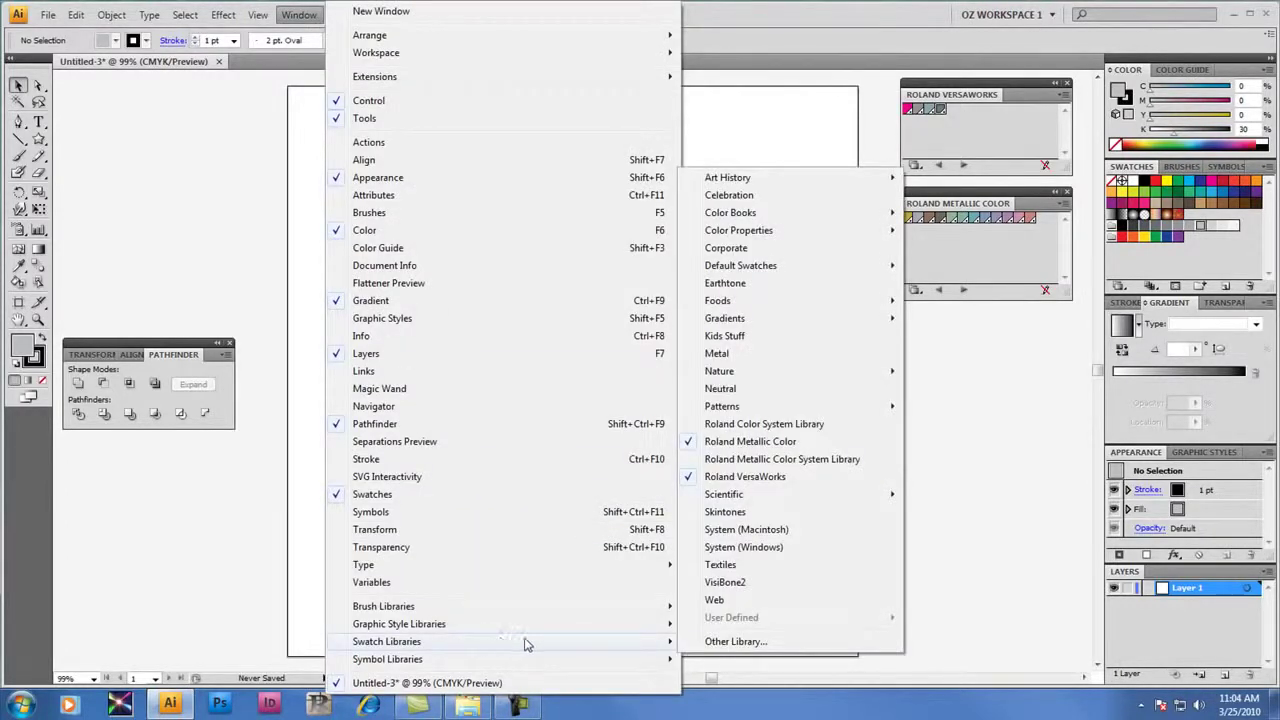
click(801, 459)
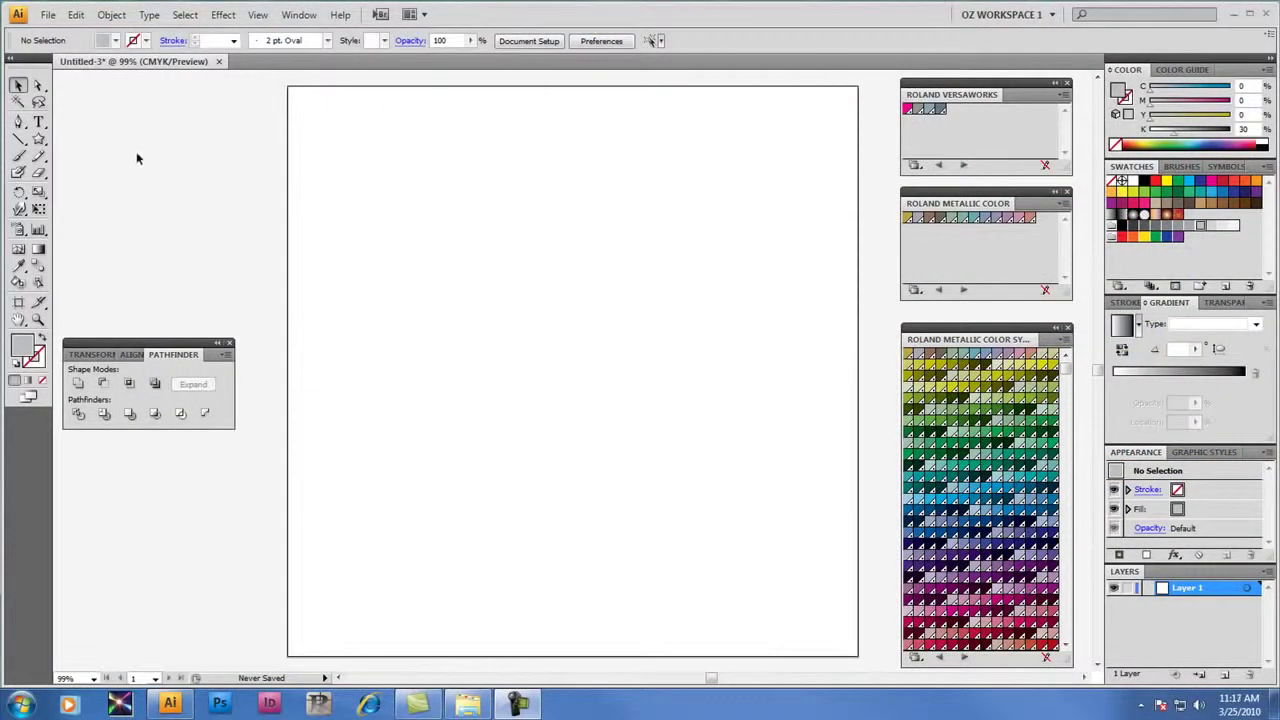
Draw a large five-pointed star across the artboard with the Star Tool and nudge it slightly left.
click(38, 141)
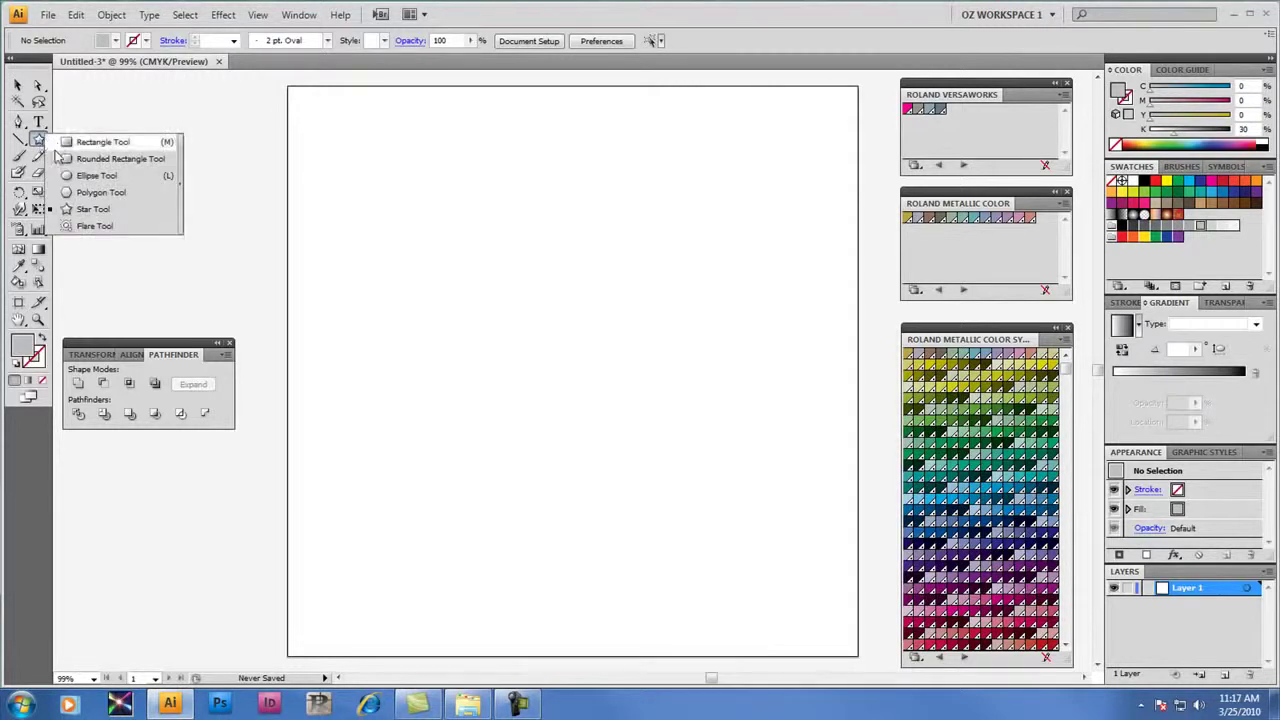
click(93, 210)
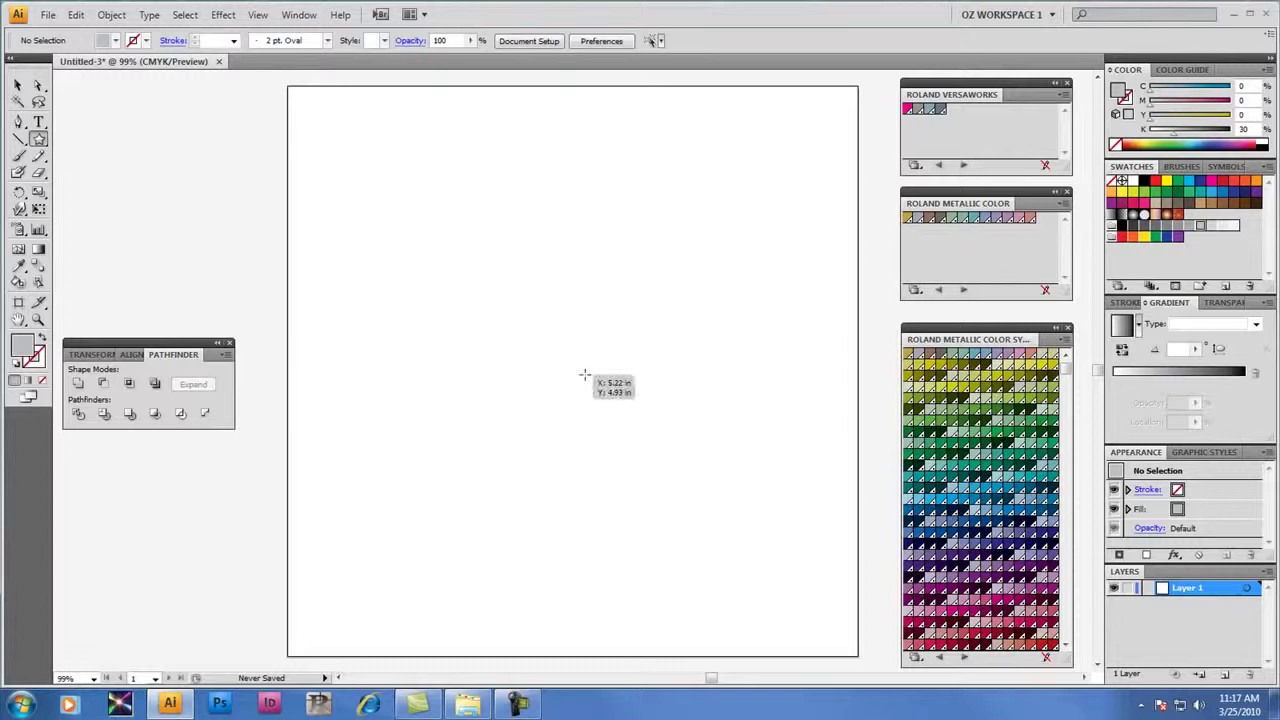
drag(585, 375, 368, 229)
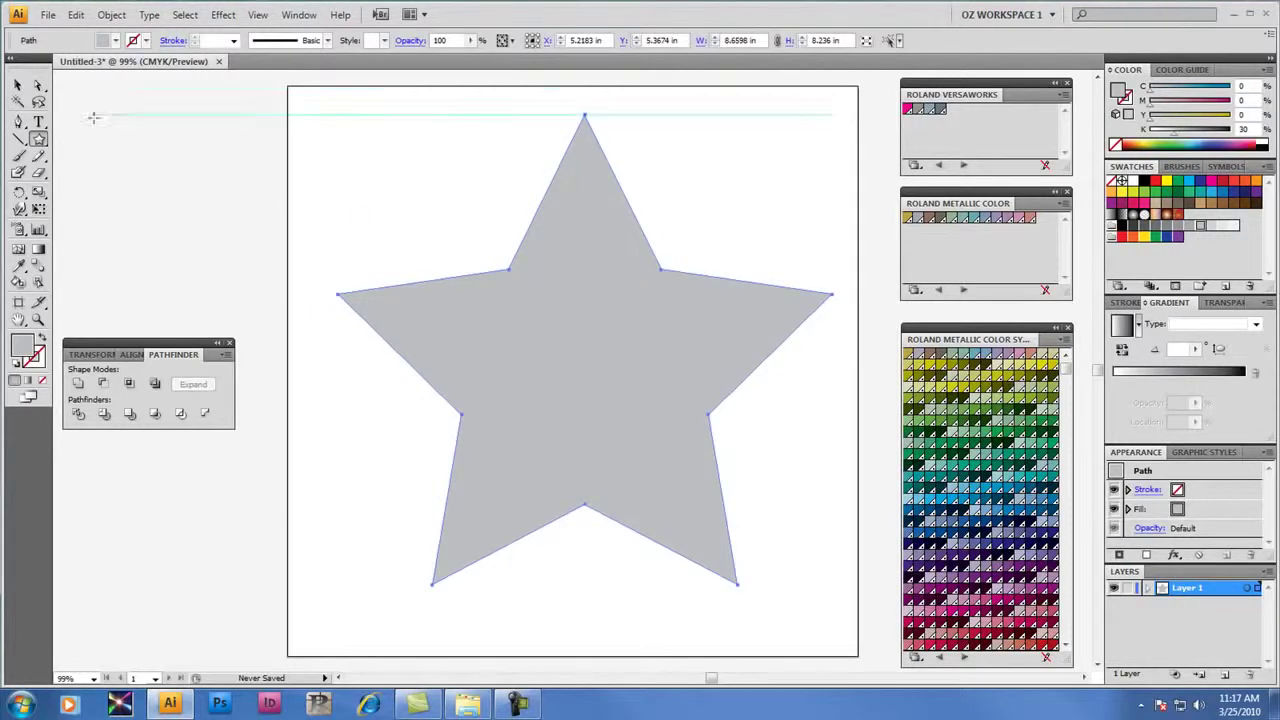
click(17, 87)
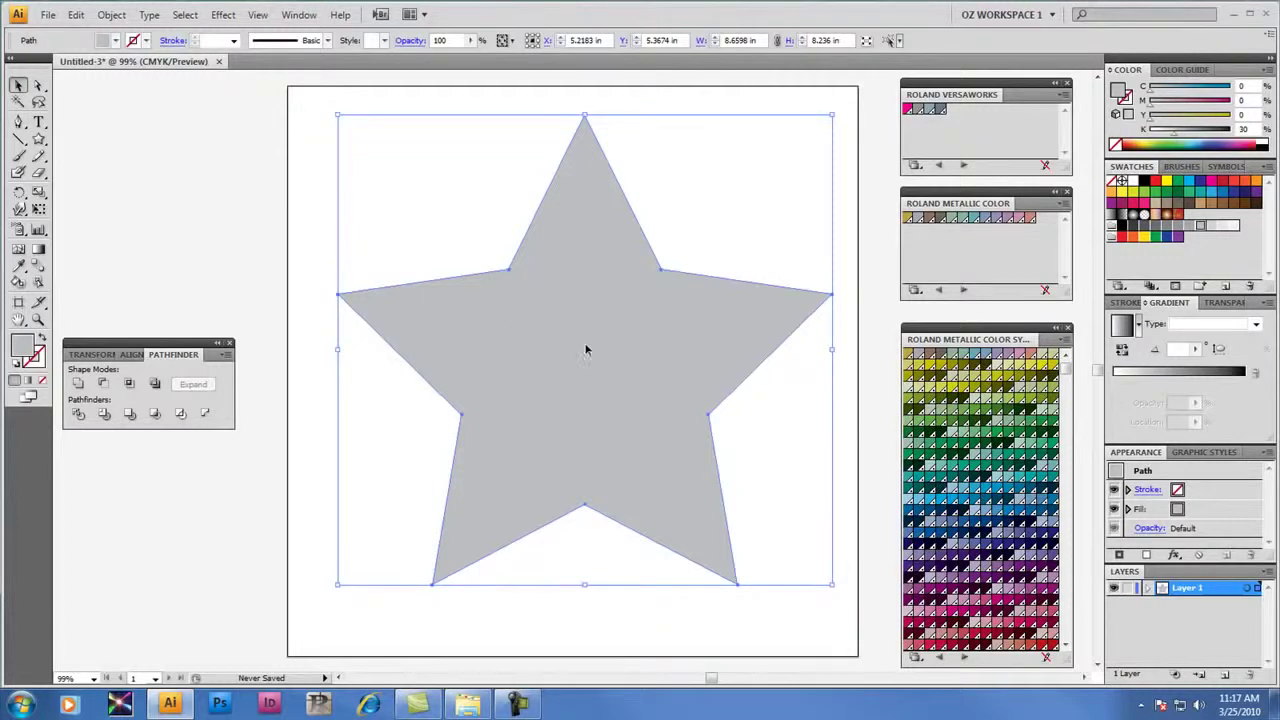
drag(588, 349, 571, 352)
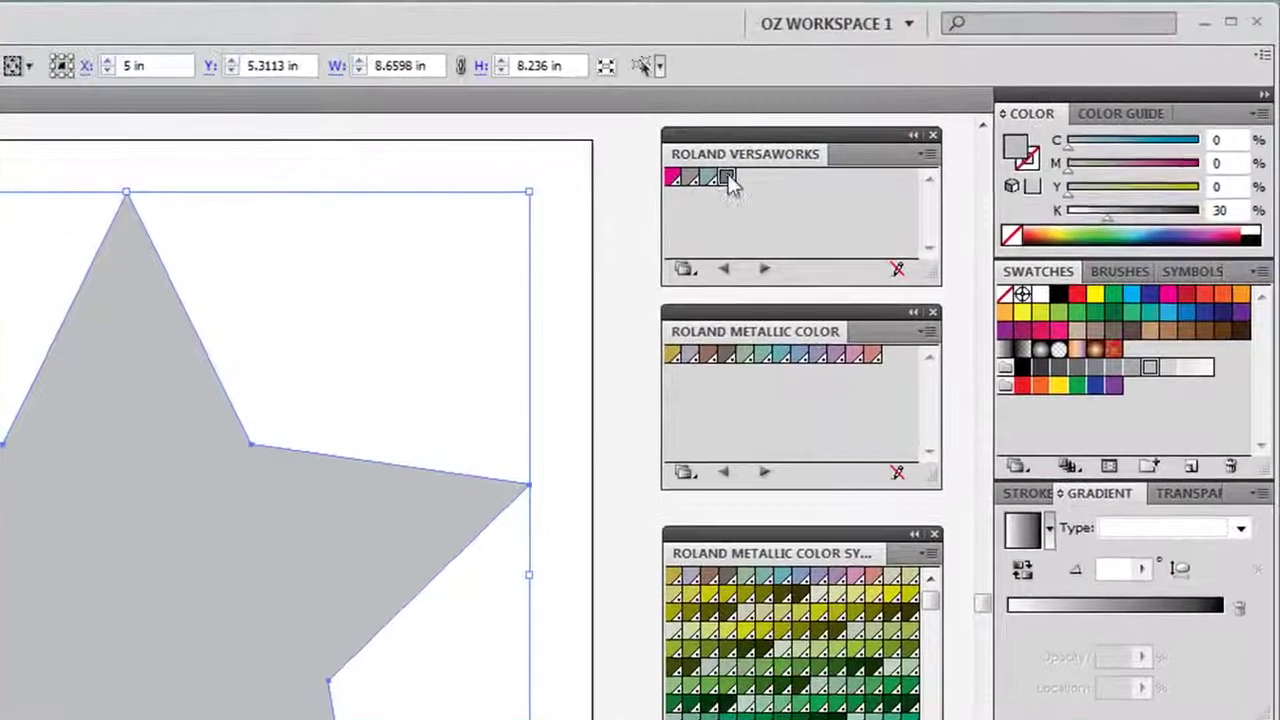
Apply the RDG_MetallicSilver swatch from the Roland library as the star's fill.
click(940, 110)
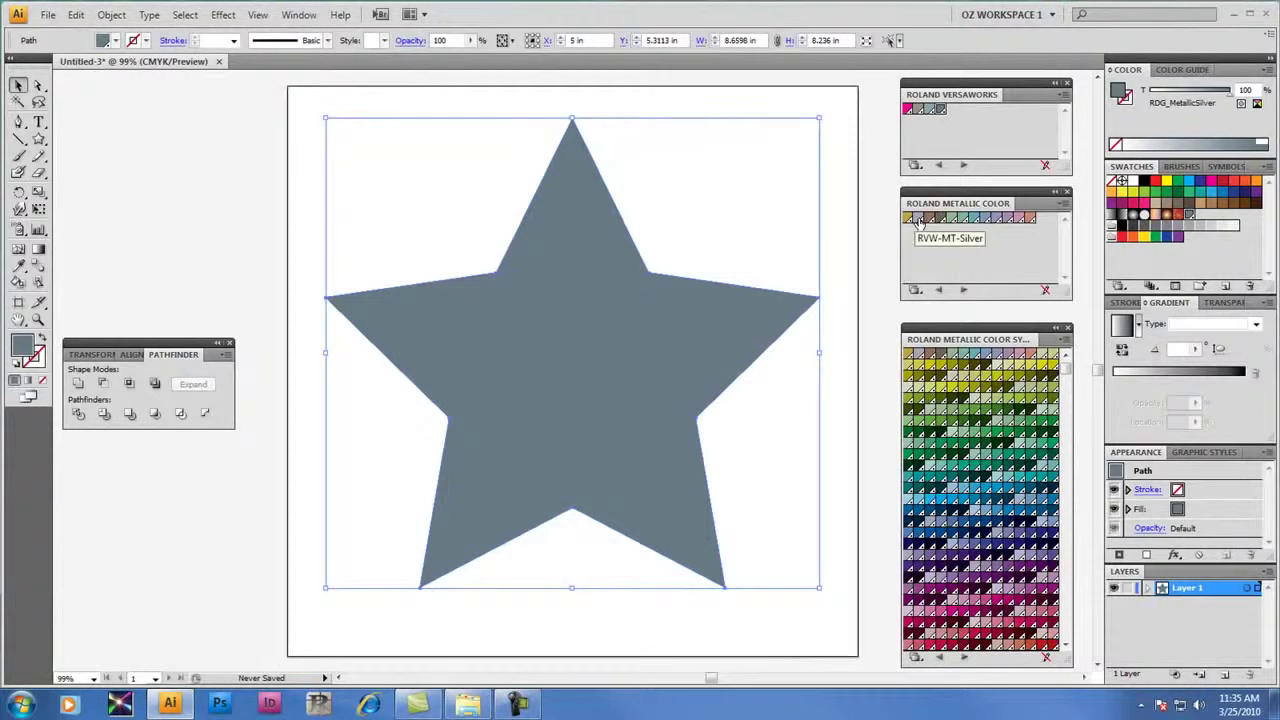
Fill the star with RVW-MT-Silver, then reselect it and switch to RVW-MT-Gold.
click(917, 222)
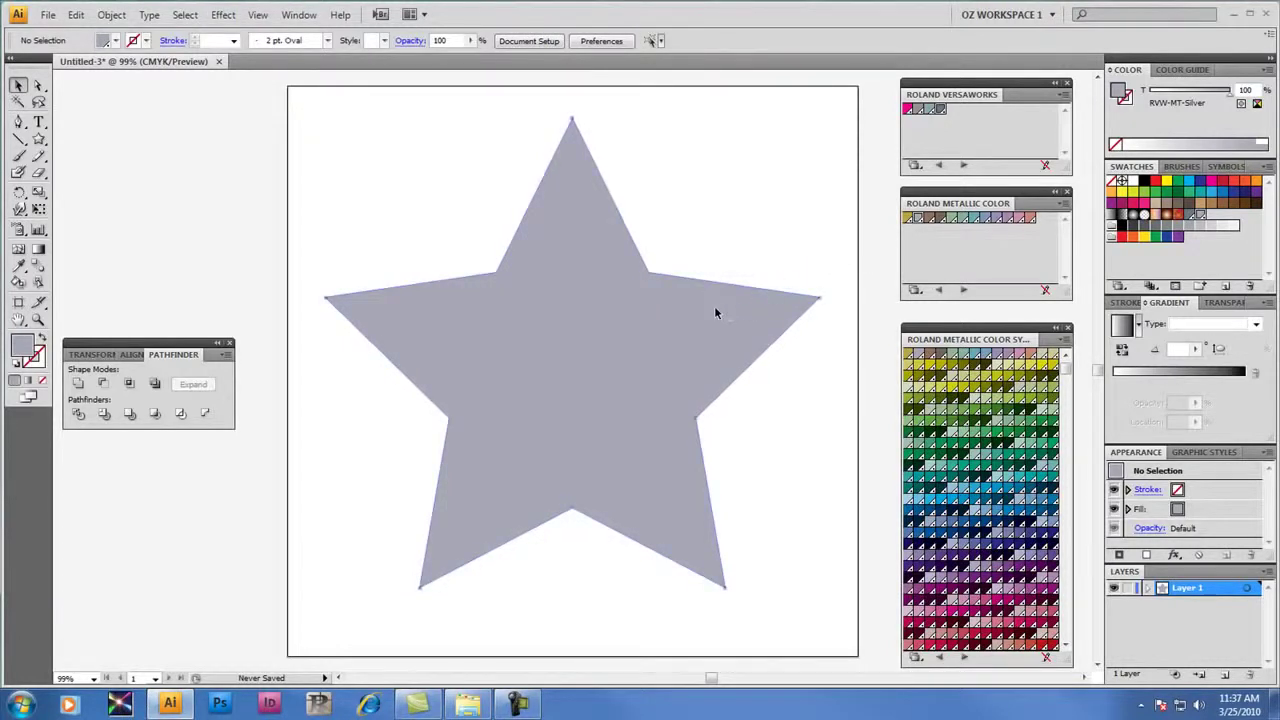
click(715, 313)
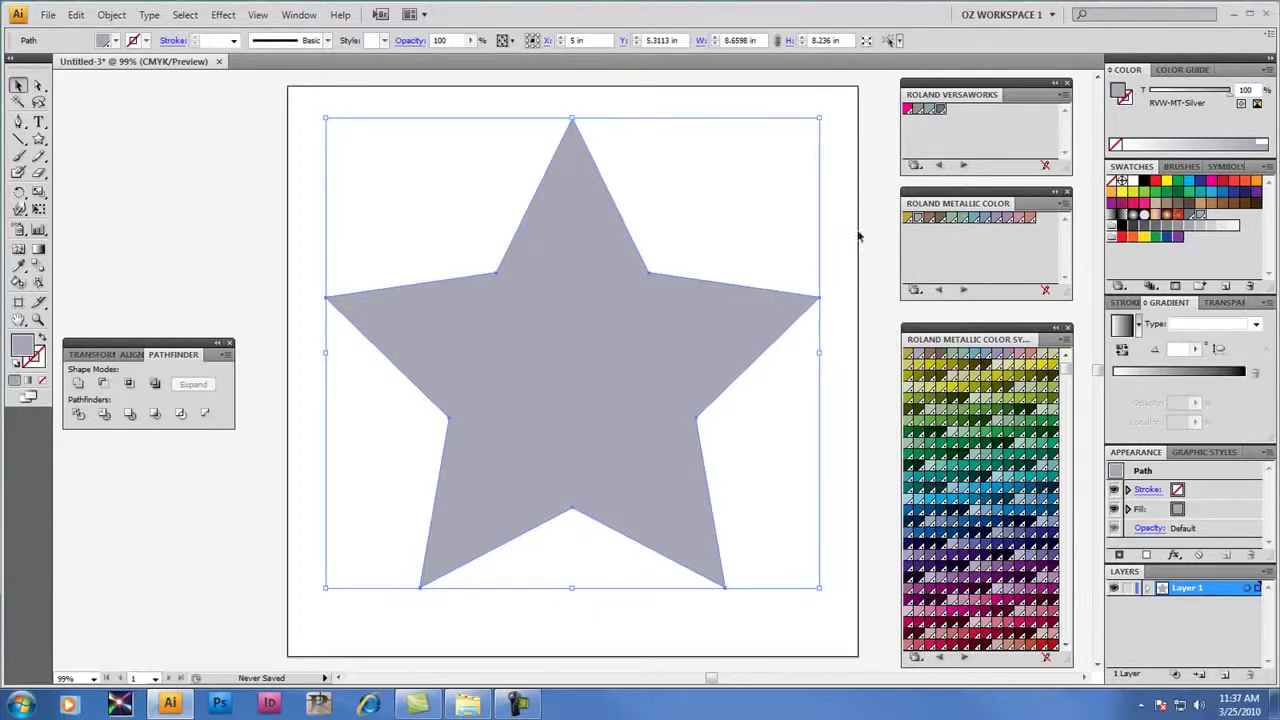
click(908, 222)
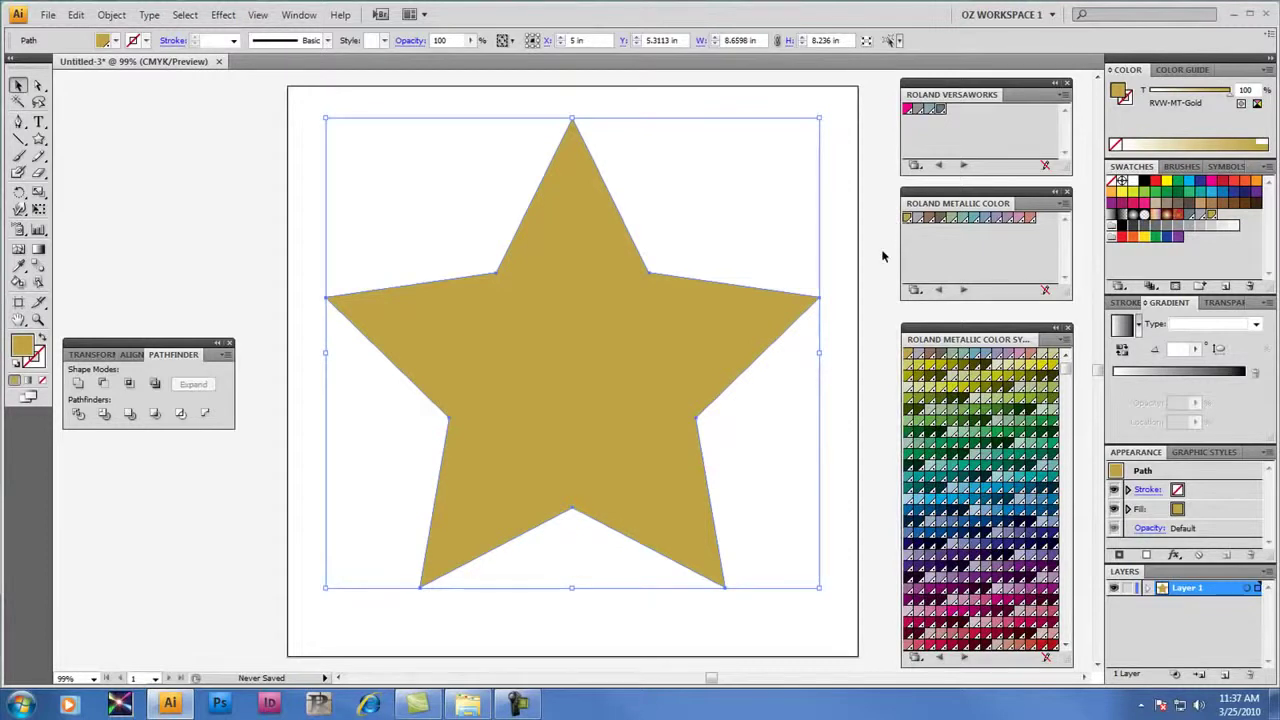
Deselect the star and switch the Roland Metallic Color panel from medium and large thumbnails to Small List View.
click(882, 256)
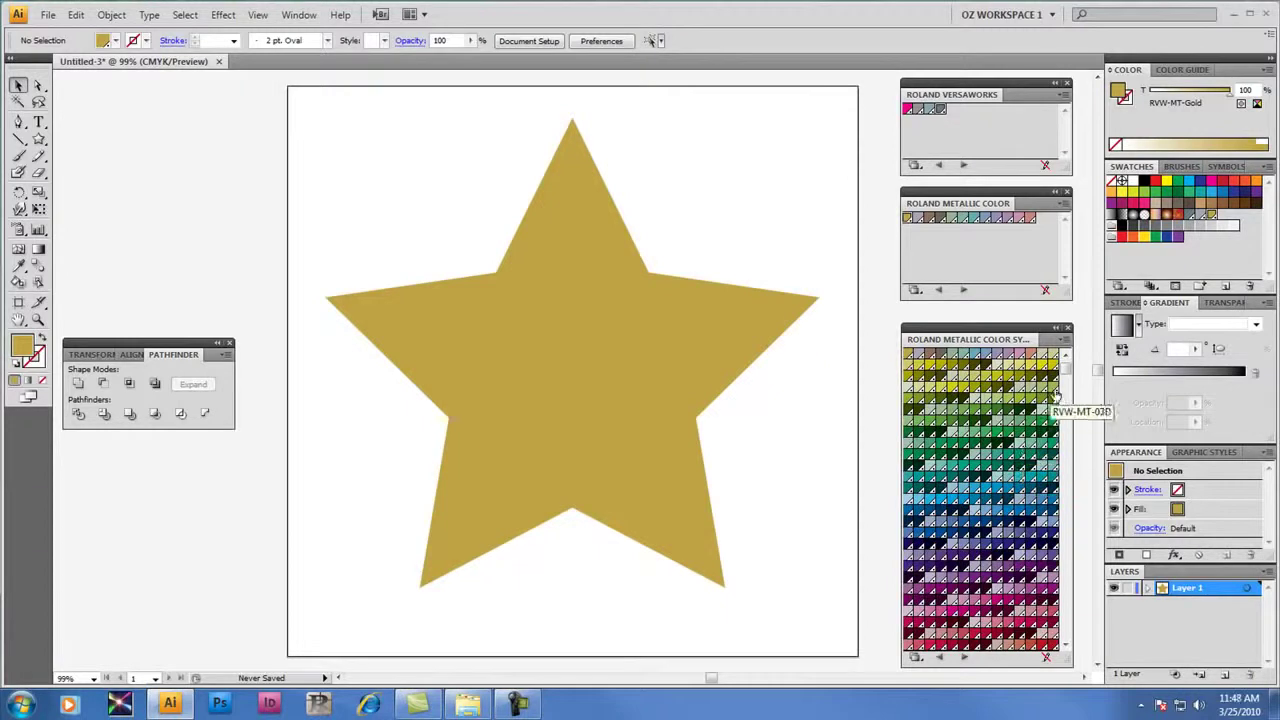
mouse_move(1066, 383)
mouse_down()
mouse_move(1068, 645)
mouse_move(1066, 372)
mouse_up()
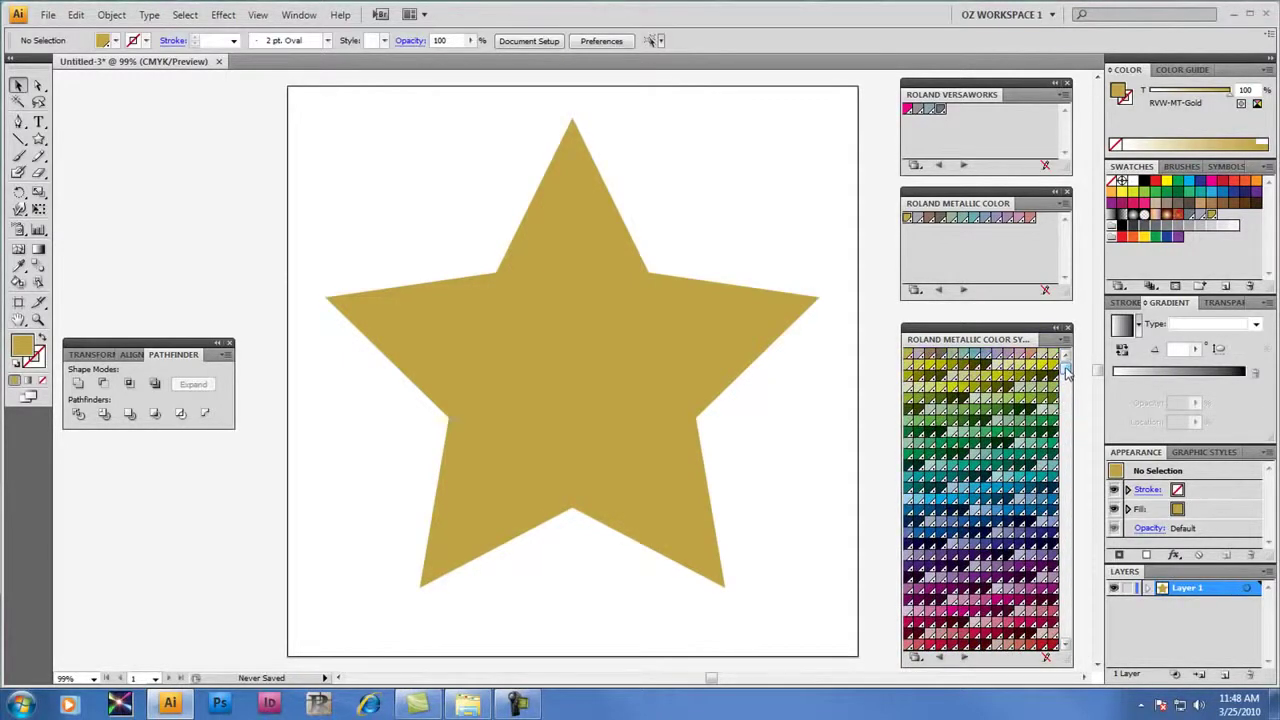
click(1062, 340)
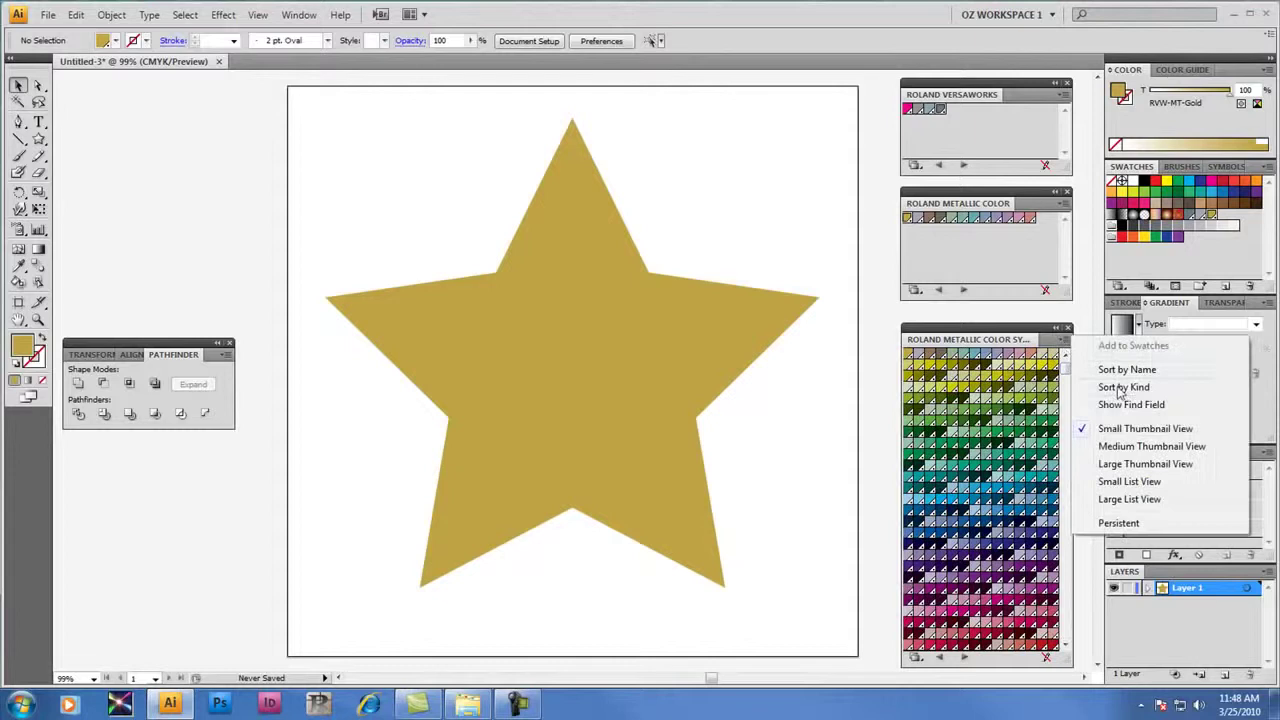
click(1130, 446)
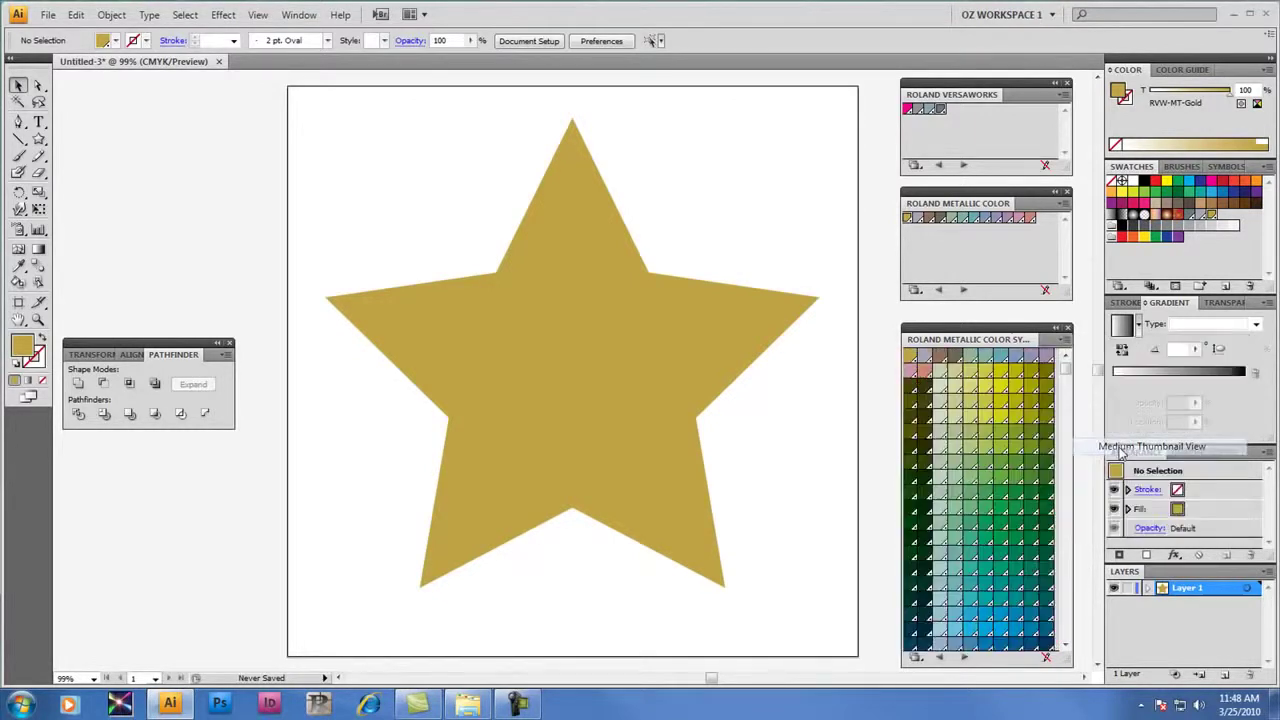
click(1062, 340)
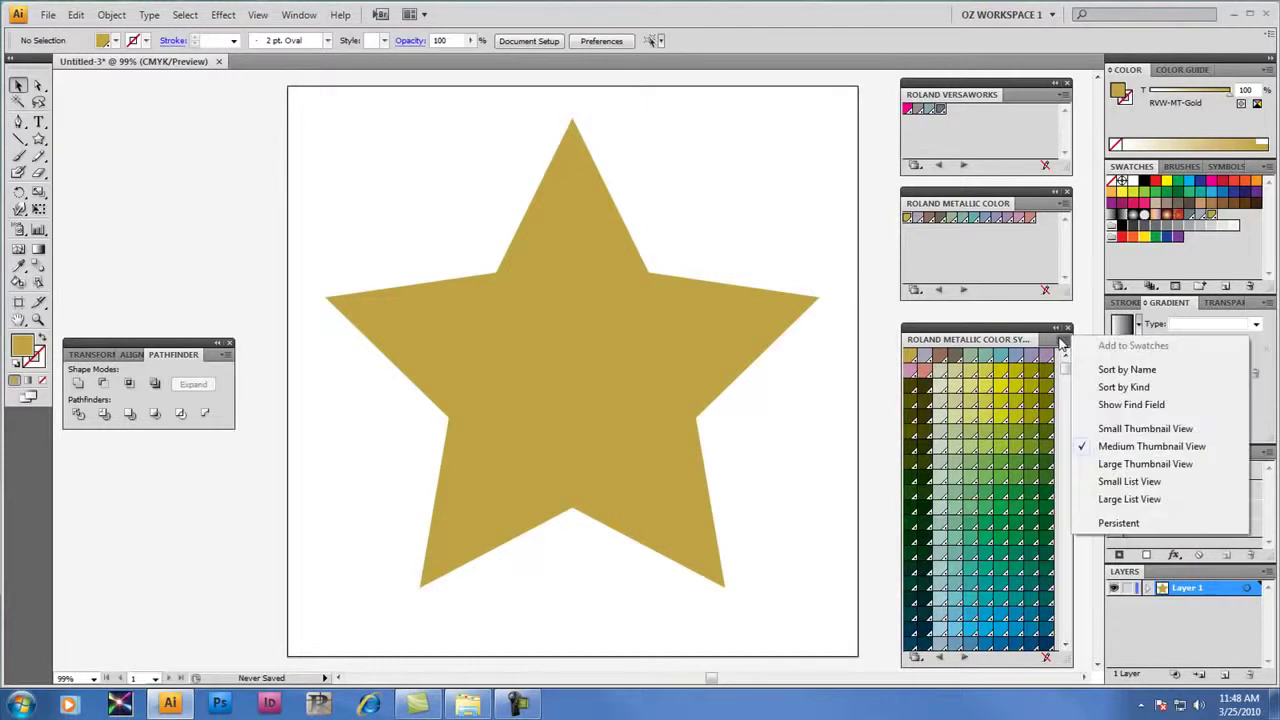
click(1115, 464)
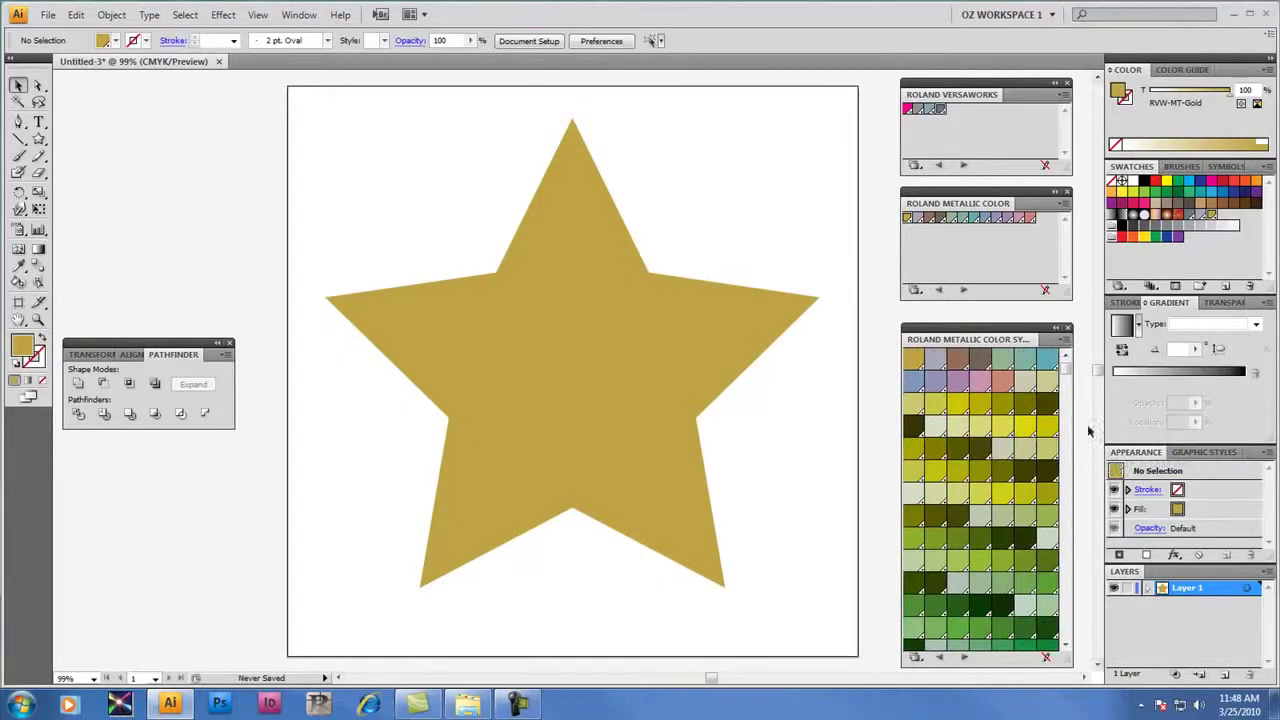
click(1064, 342)
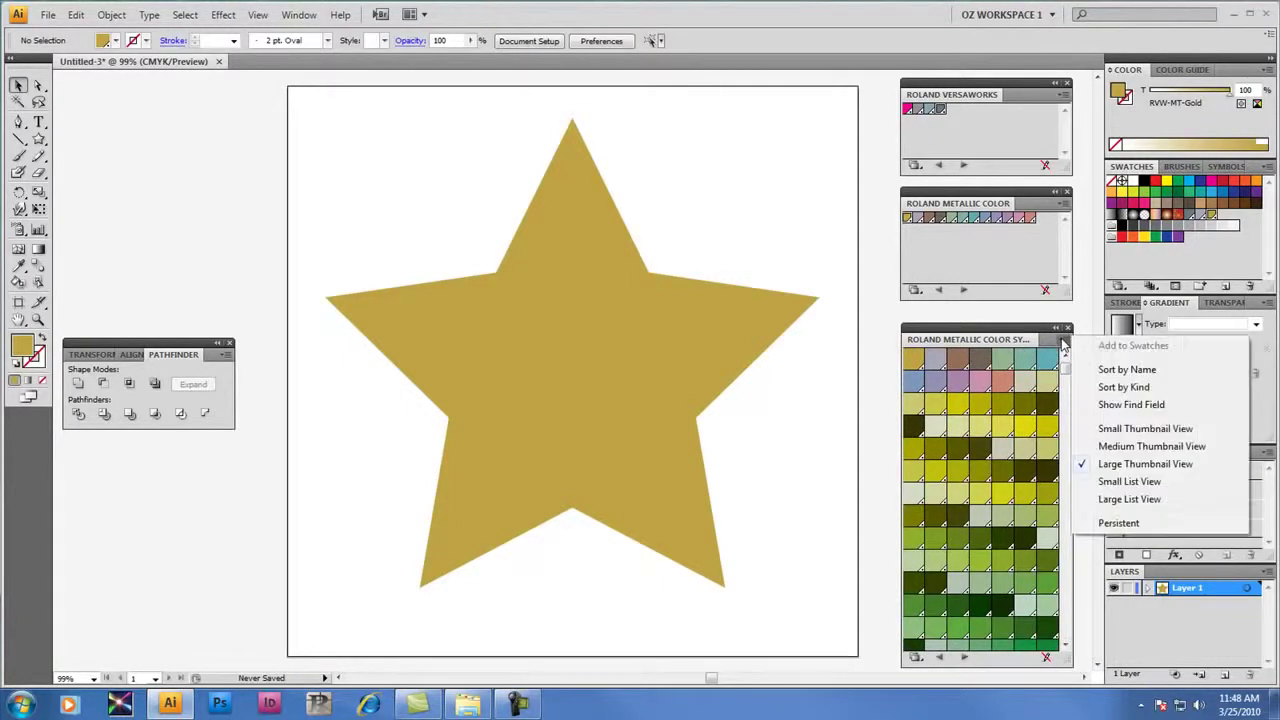
click(1112, 484)
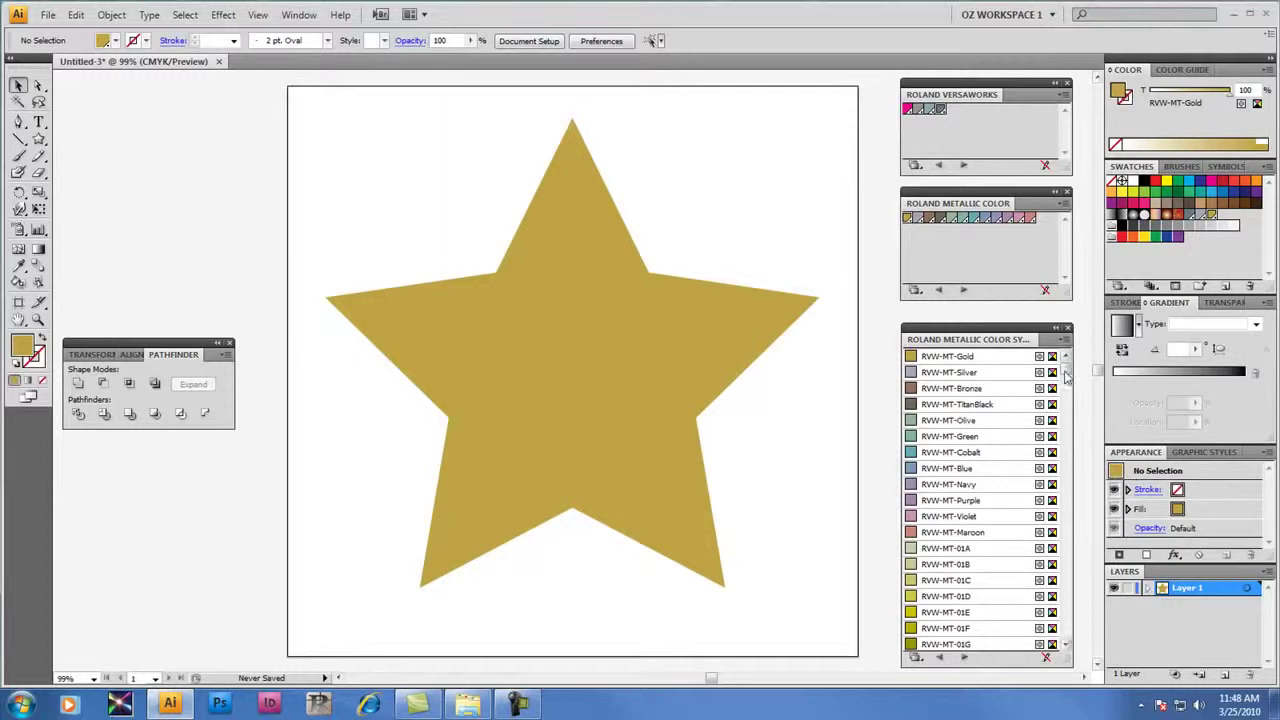
mouse_move(1066, 372)
mouse_down()
mouse_move(1090, 645)
mouse_move(1080, 372)
mouse_up()
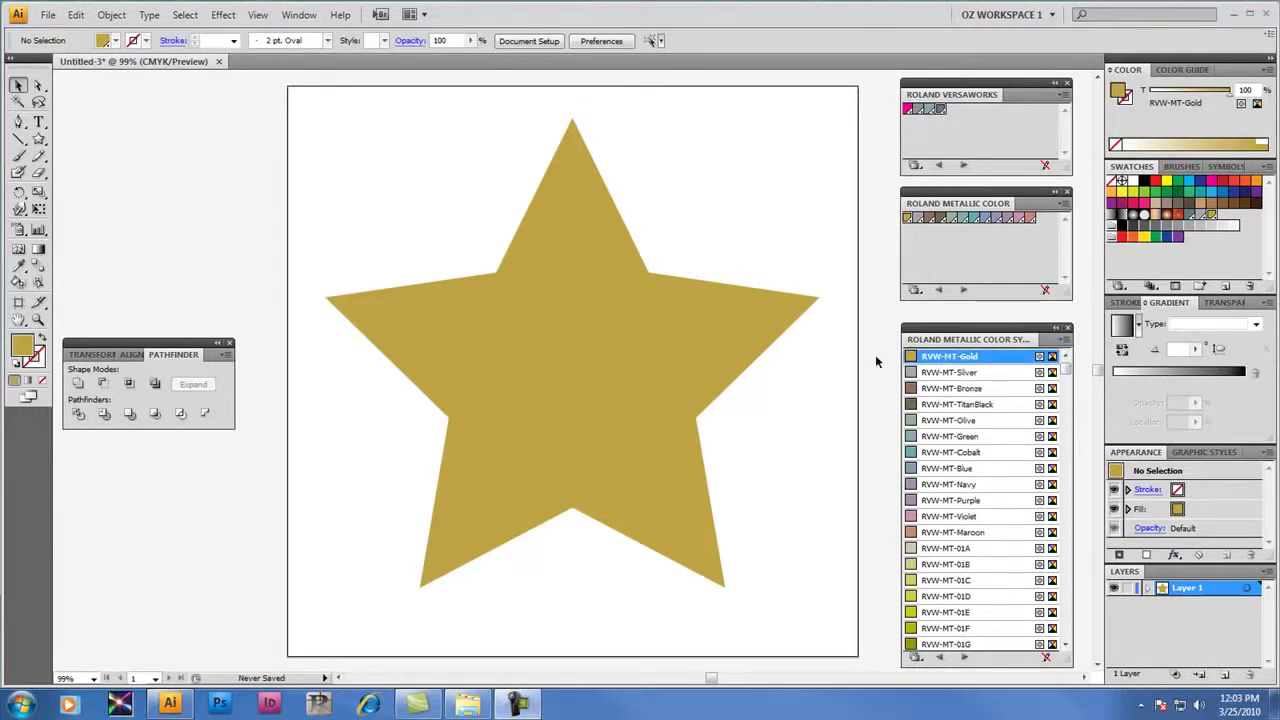
Select the star, fill it with RVW-MT-24E, then with RDG_MetallicSilver.
click(740, 358)
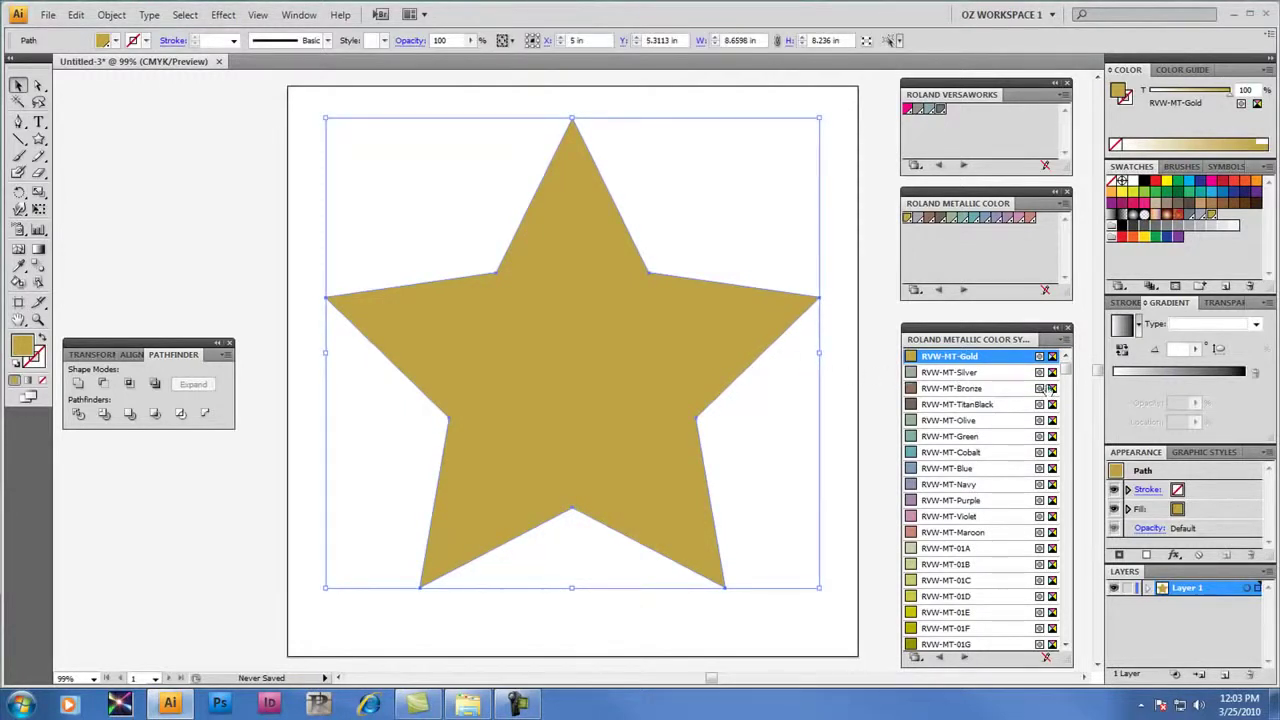
drag(1068, 378, 1069, 609)
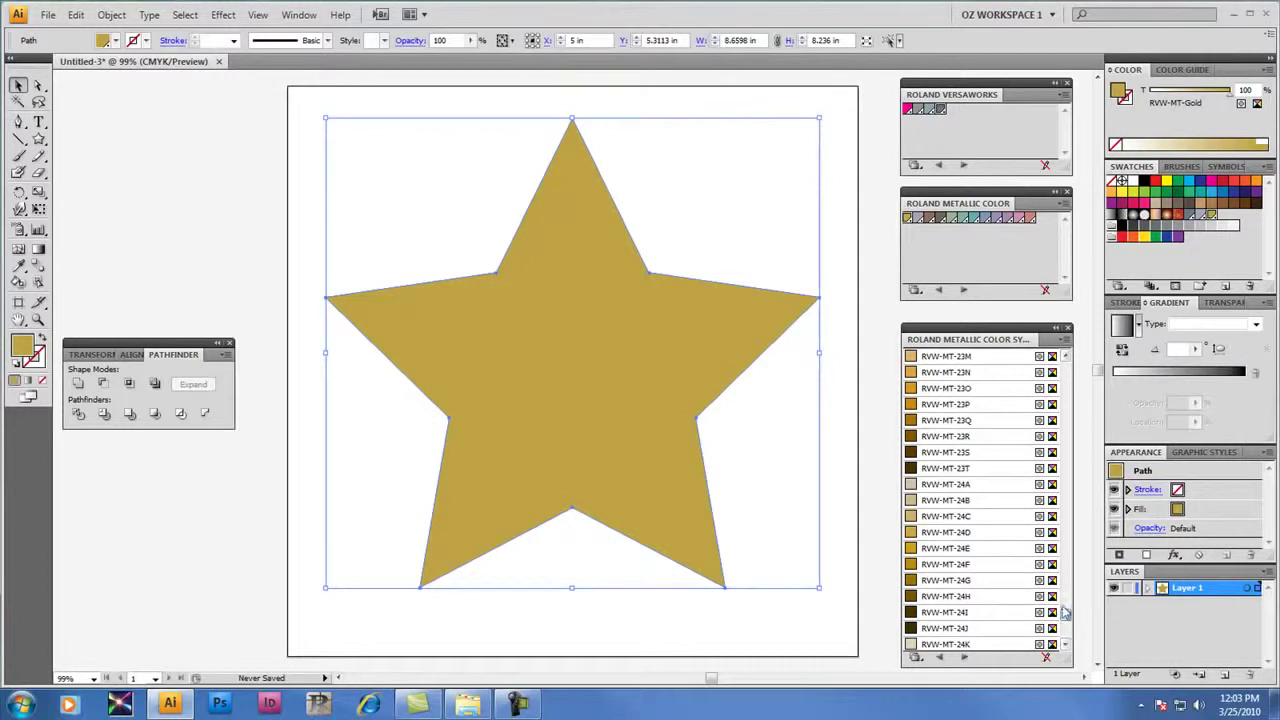
click(1026, 548)
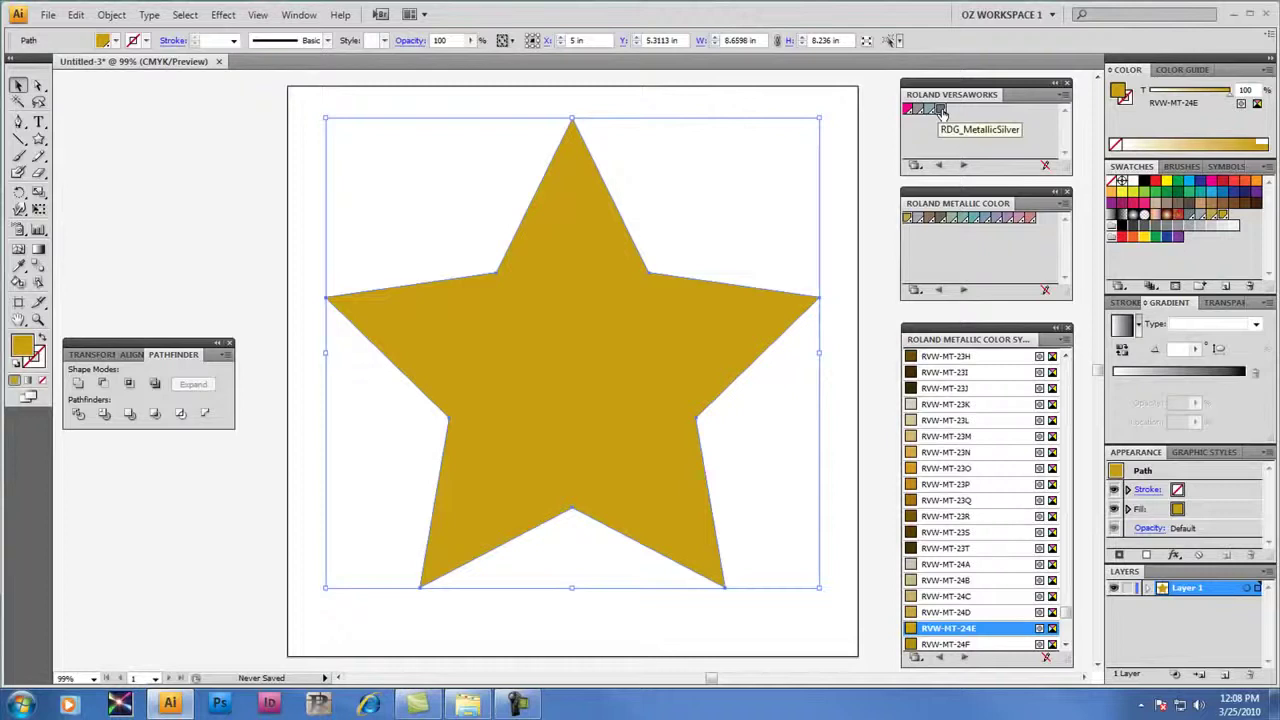
click(941, 112)
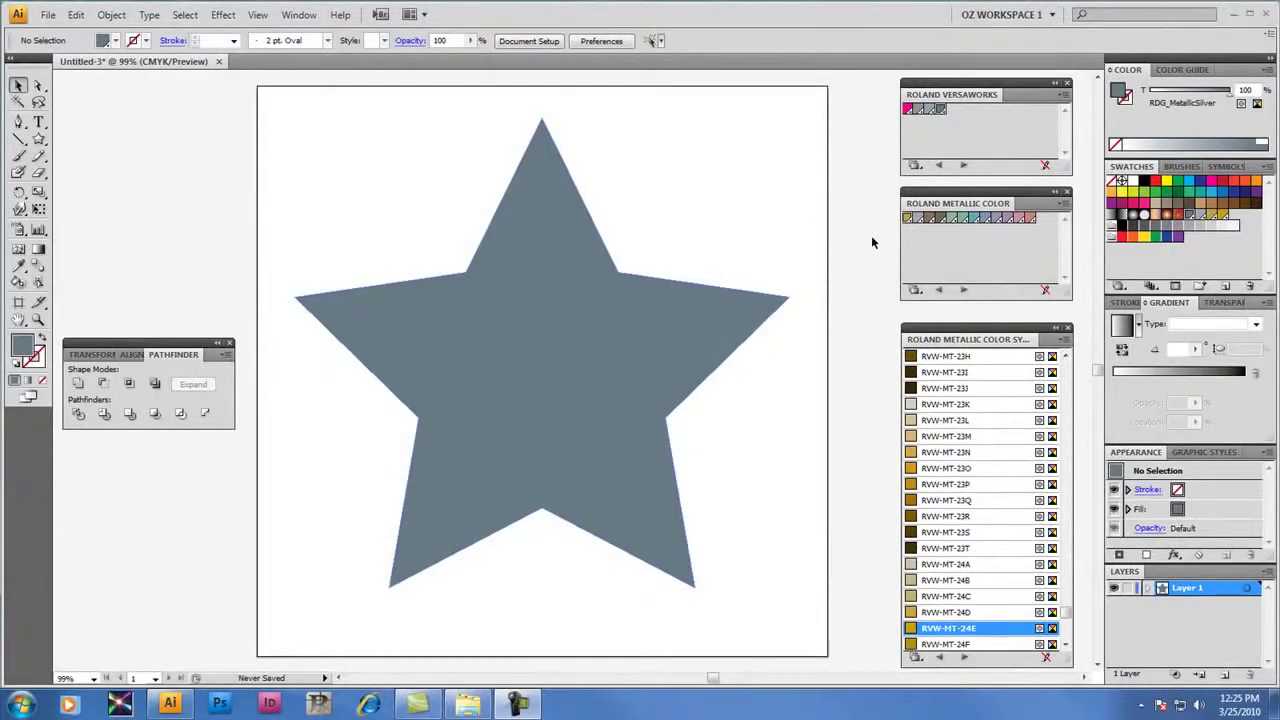
Set the gradient type to Linear and add RDG_MetallicSilver as a stop at 100%.
click(303, 15)
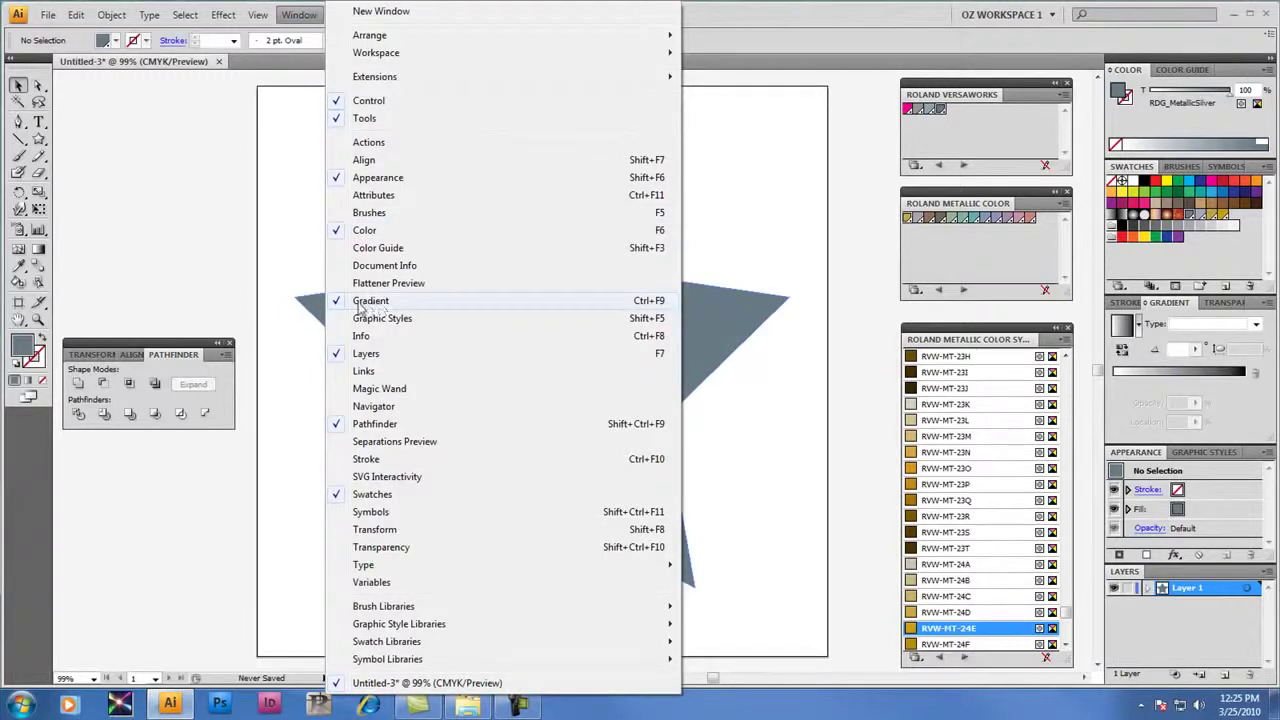
click(245, 295)
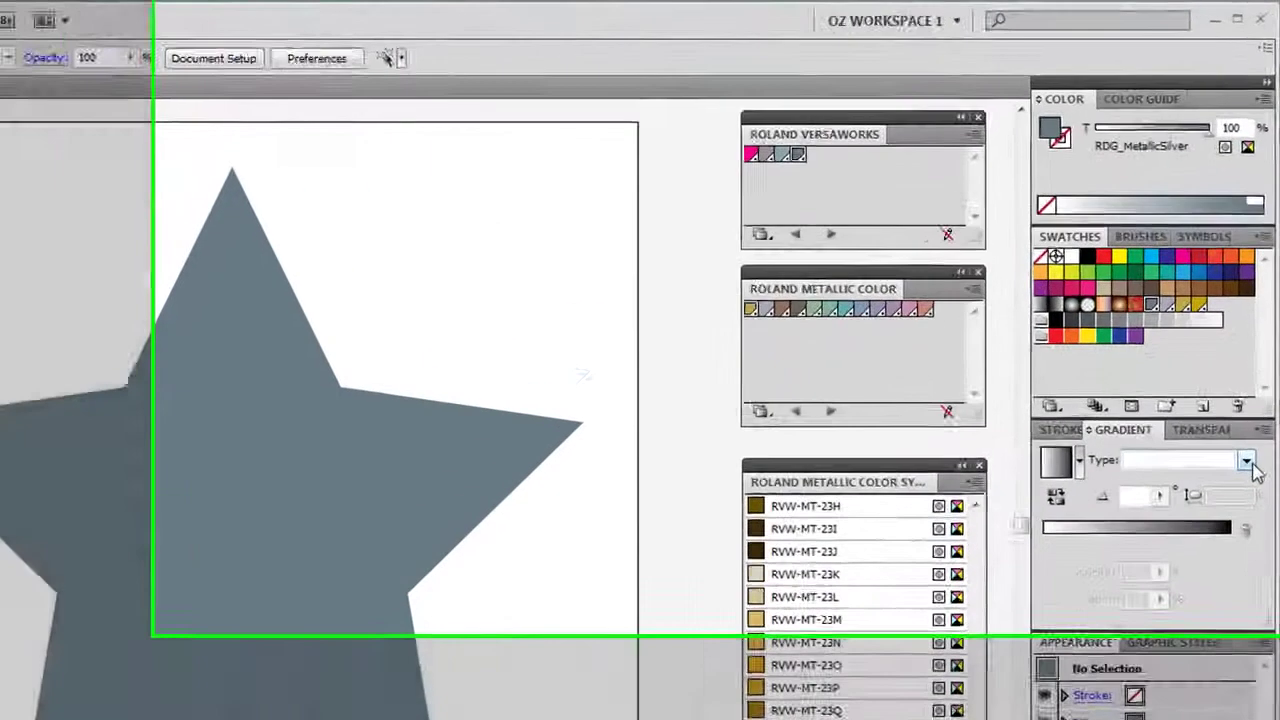
click(1256, 334)
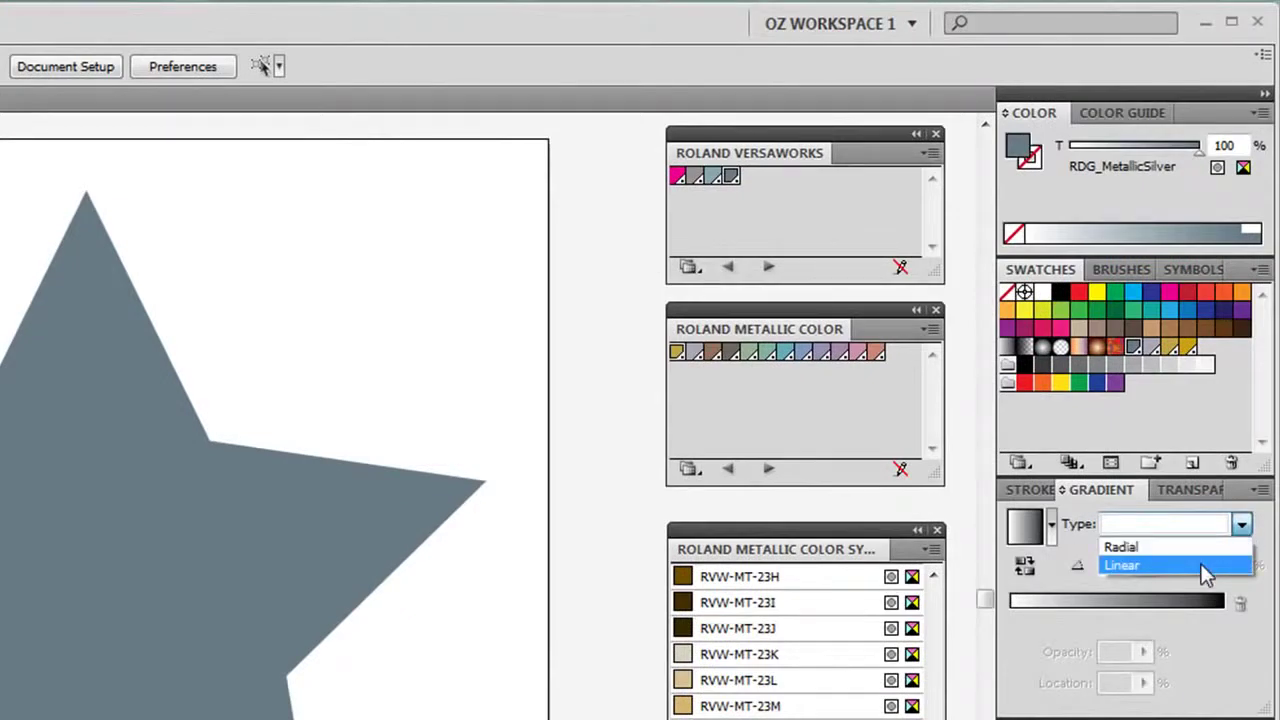
click(1205, 566)
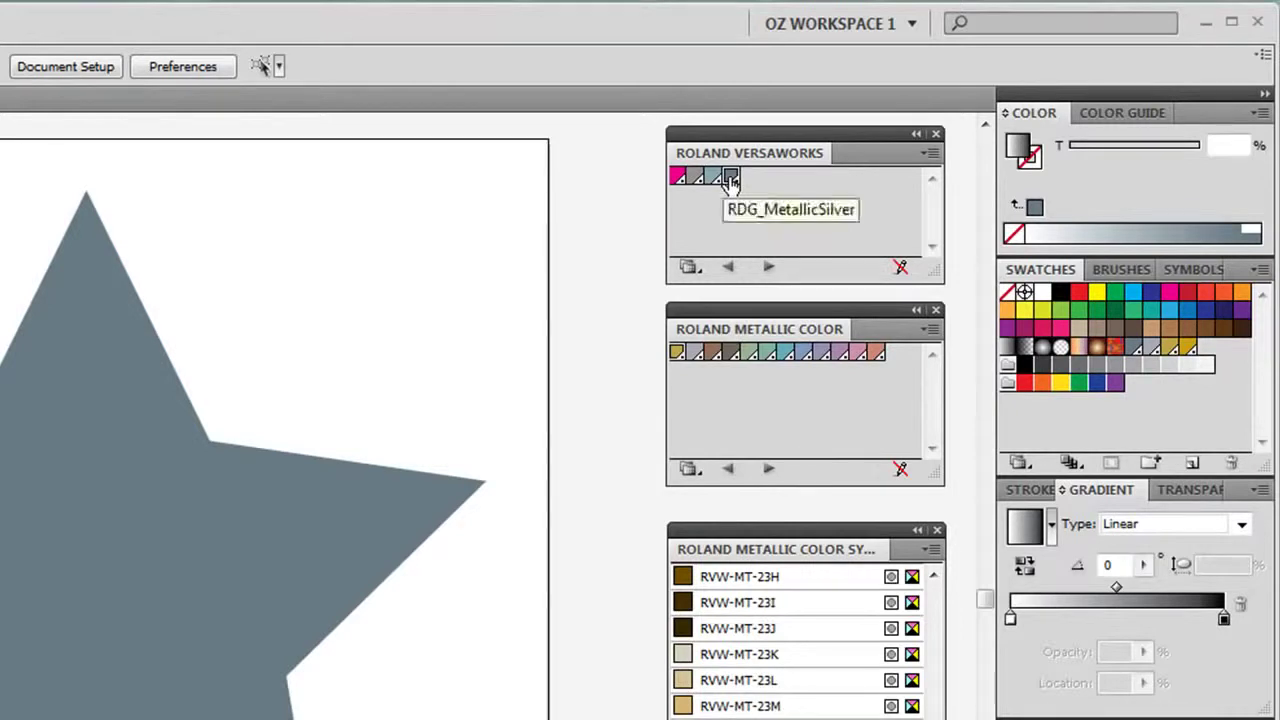
drag(731, 182, 1224, 622)
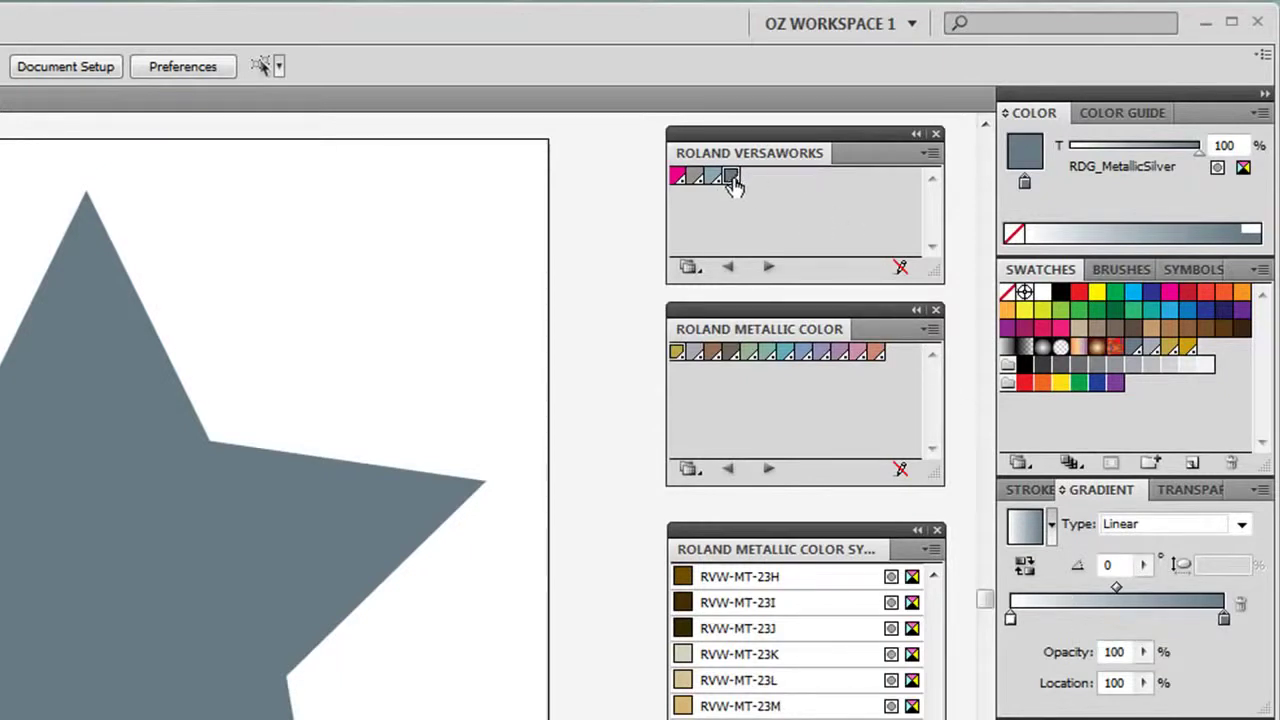
Put RDG_MetallicSilver on the starting stop at 40% tint and drag the gradient onto the star.
drag(734, 186, 1009, 626)
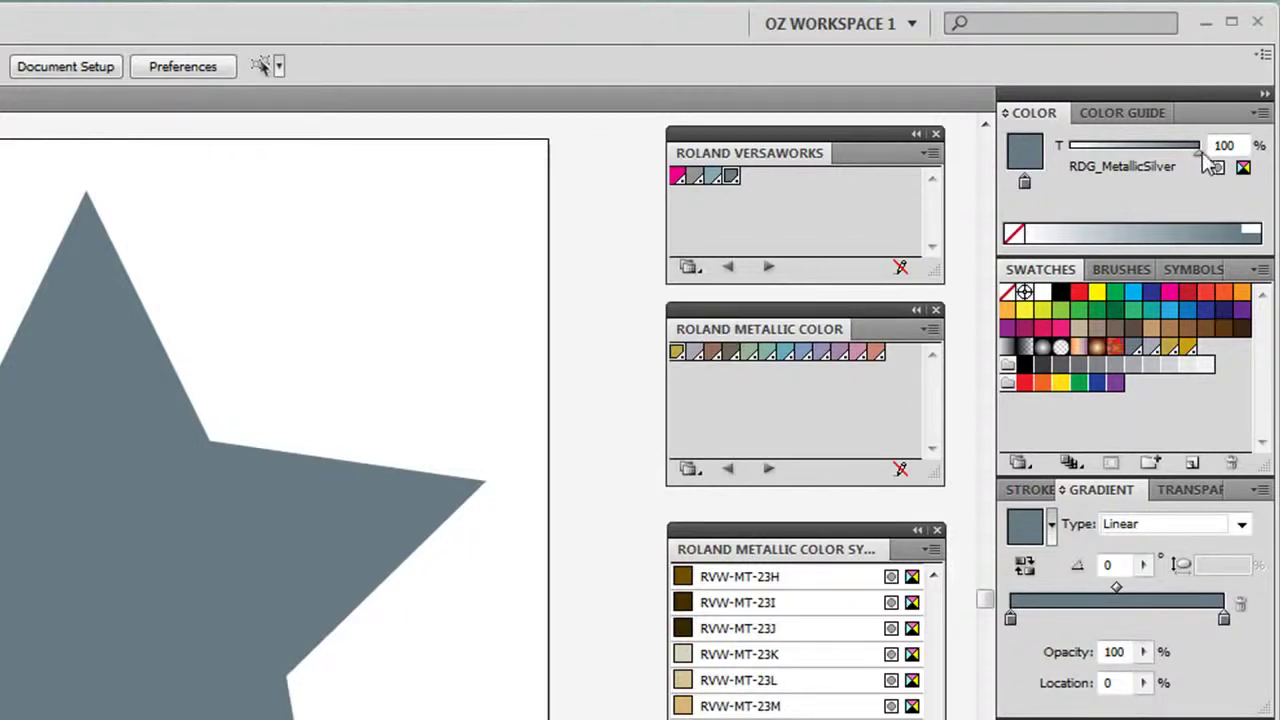
drag(1205, 158, 1068, 168)
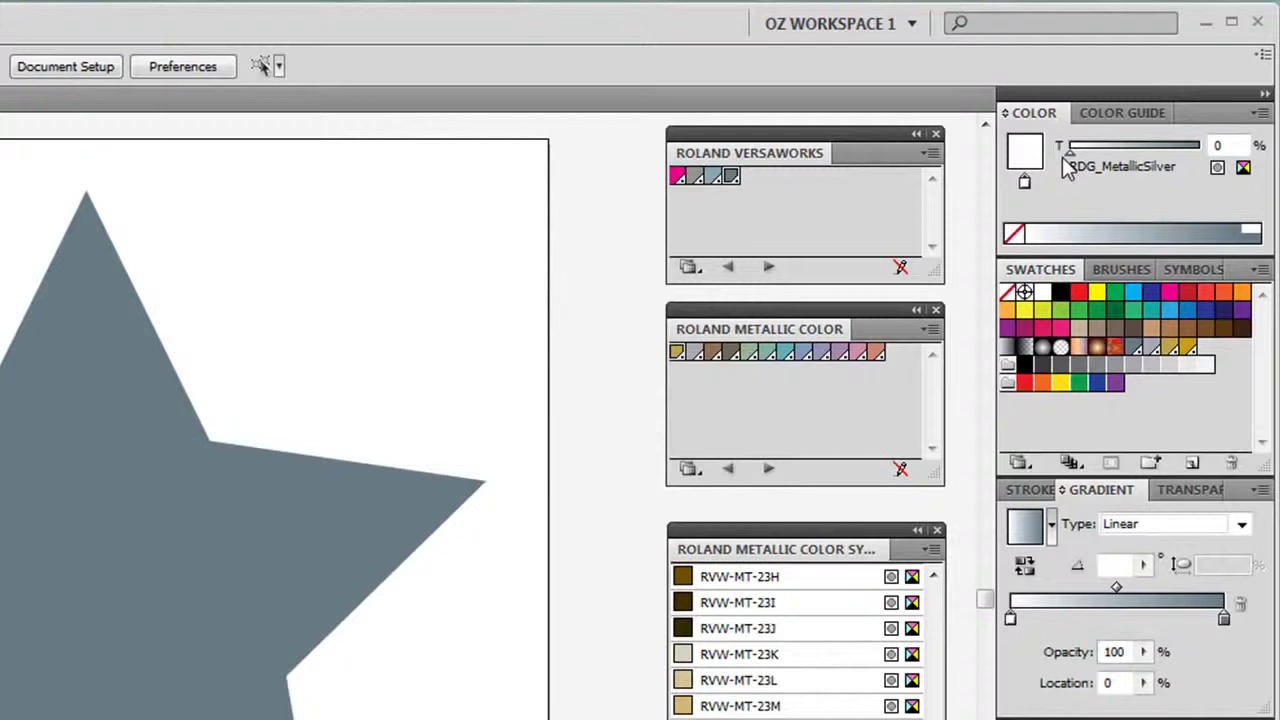
drag(1066, 161, 1121, 155)
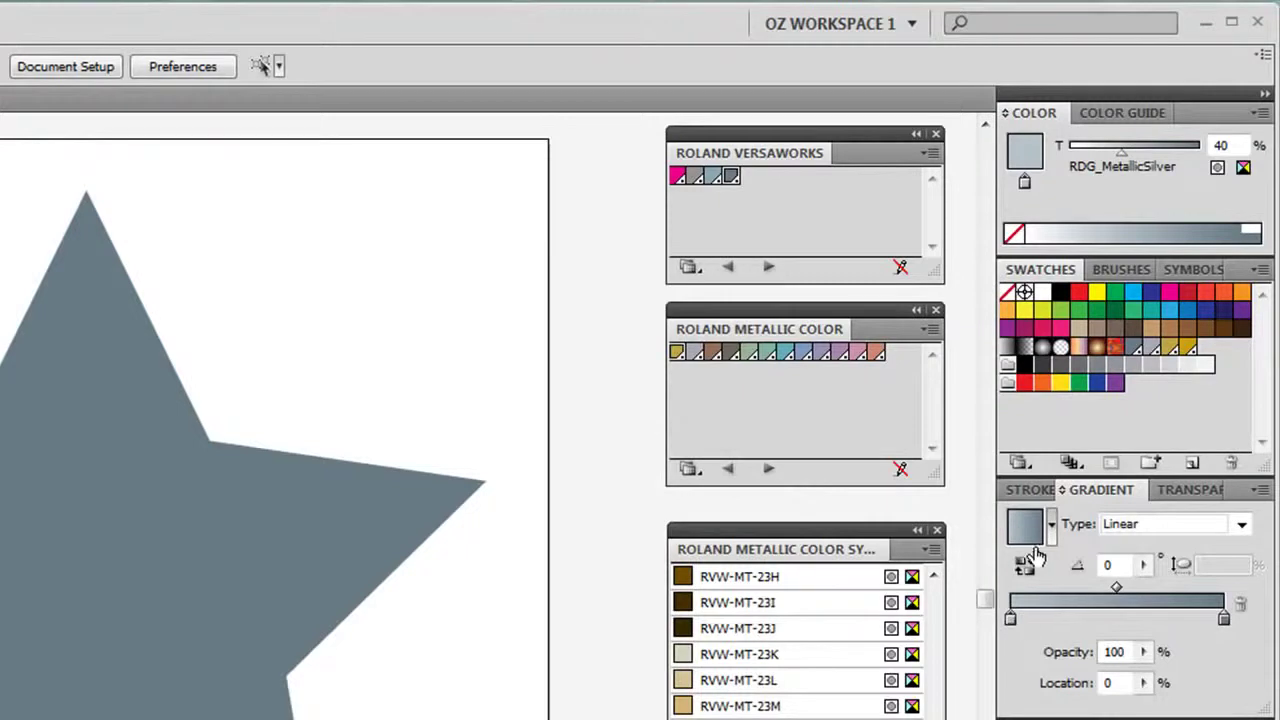
drag(1033, 545, 403, 543)
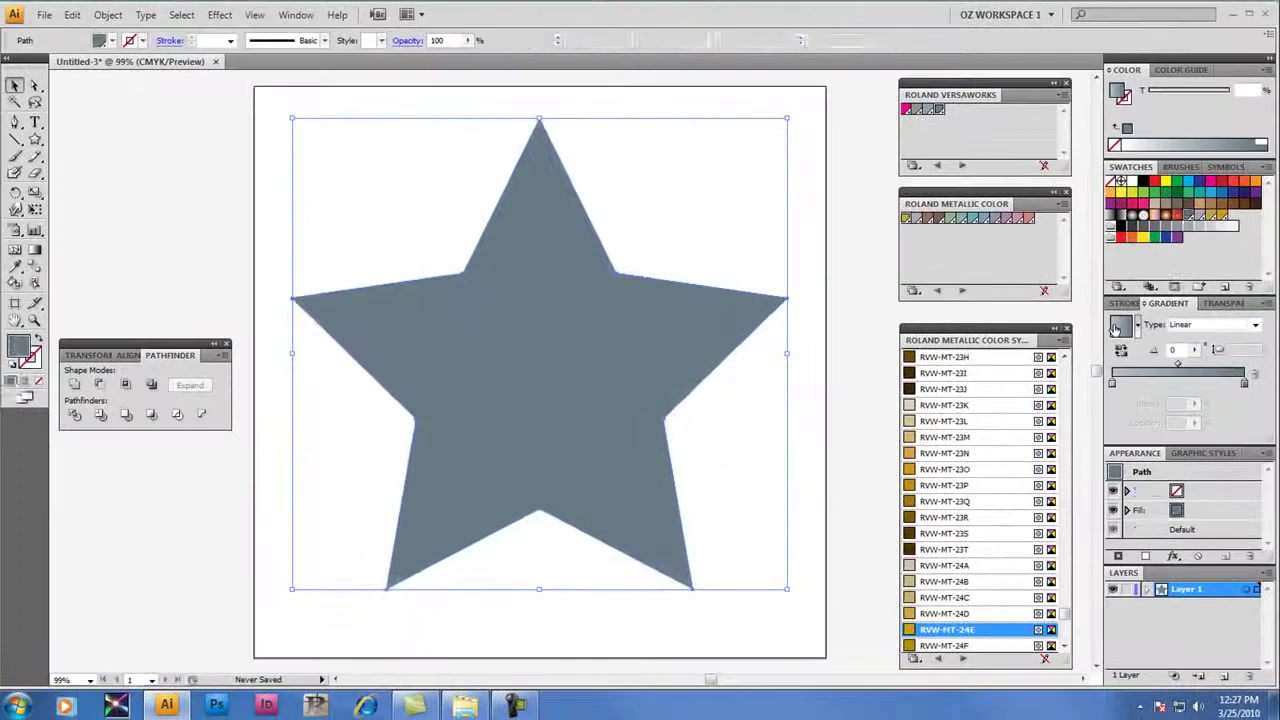
Fill the star with the 40%-to-100% silver linear gradient and save it to the Swatches panel.
click(1022, 521)
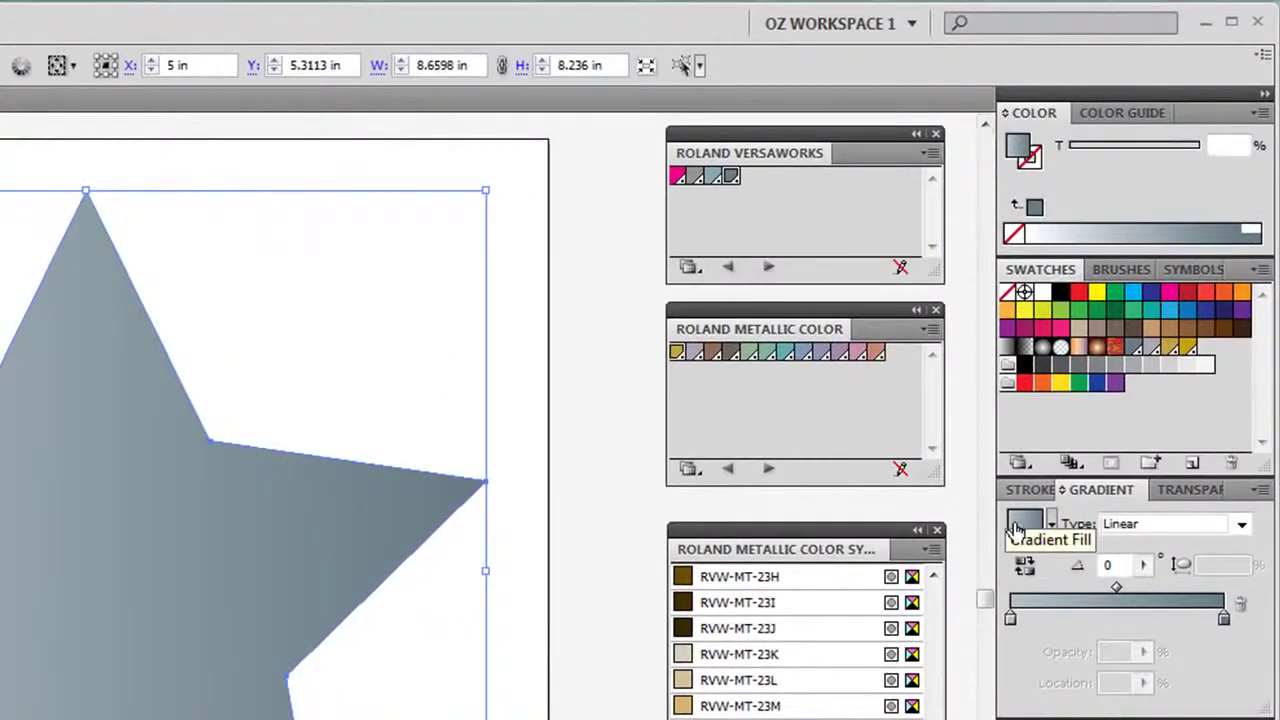
drag(1016, 530, 1224, 350)
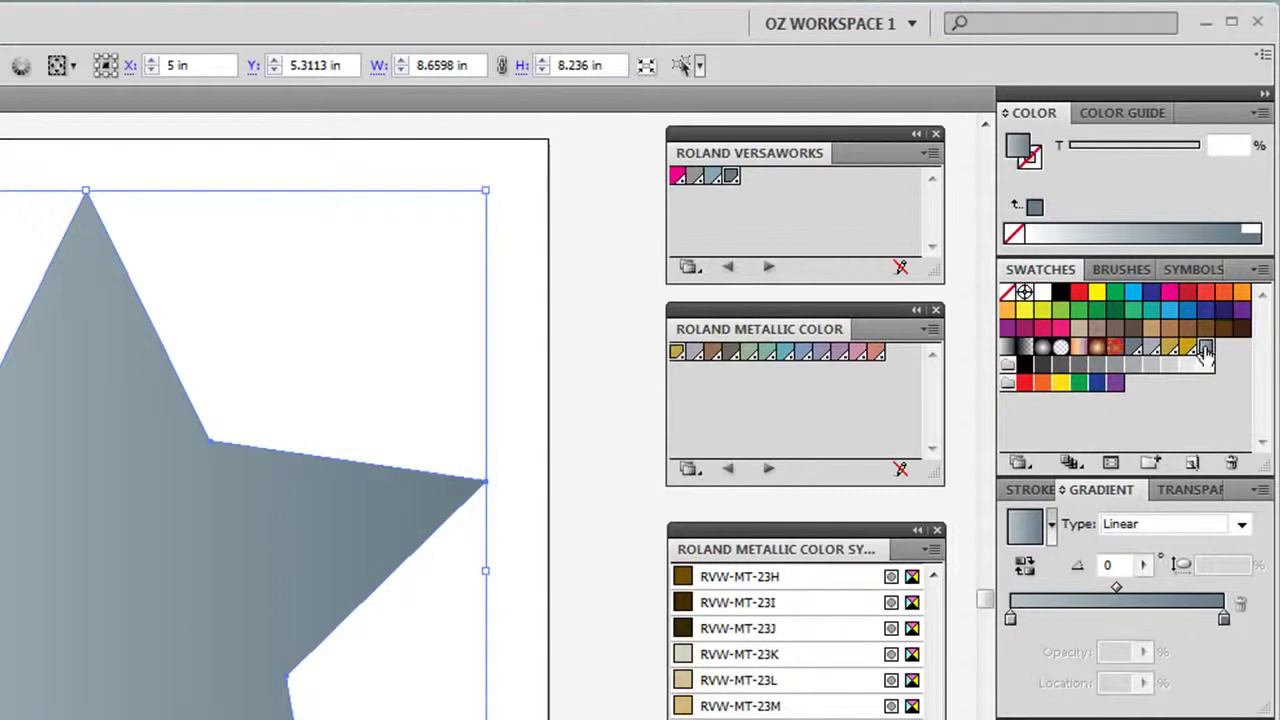